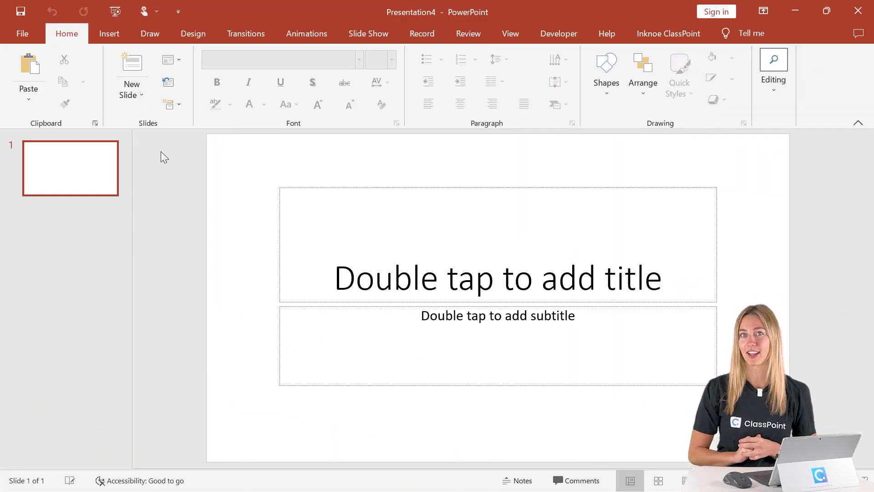
- Switch the new blank presentation's ribbon to the Insert tab
click(110, 39)
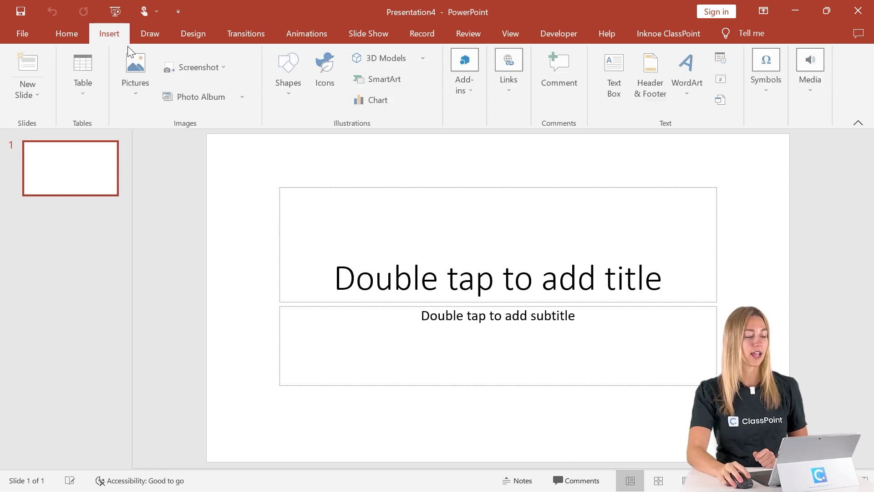
- Insert the 'Slide background' picture from this device as the slide's gradient background
click(138, 98)
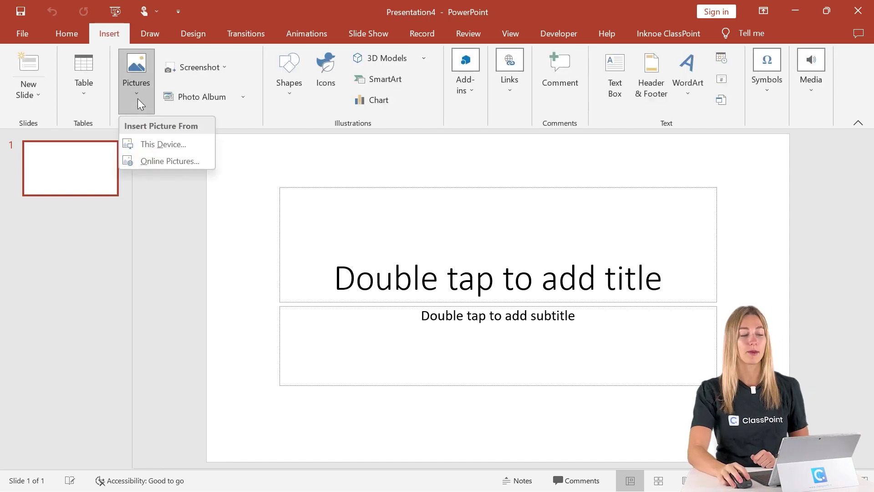
click(163, 143)
click(313, 131)
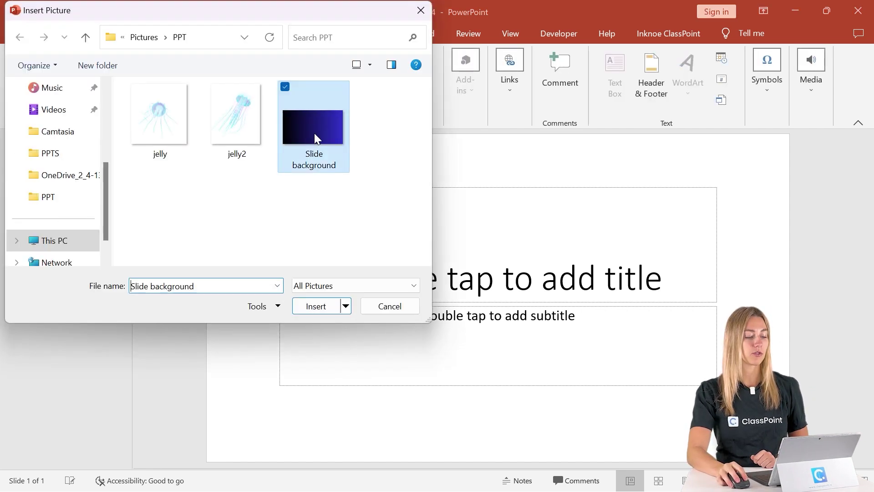
click(314, 302)
click(167, 200)
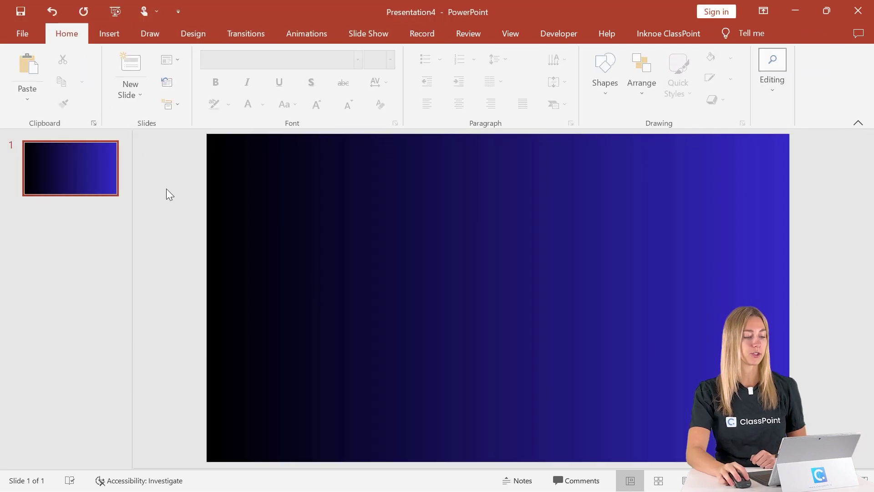
- Add a text box with the pasted title text, formatted white Poppins at 44 pt
click(114, 36)
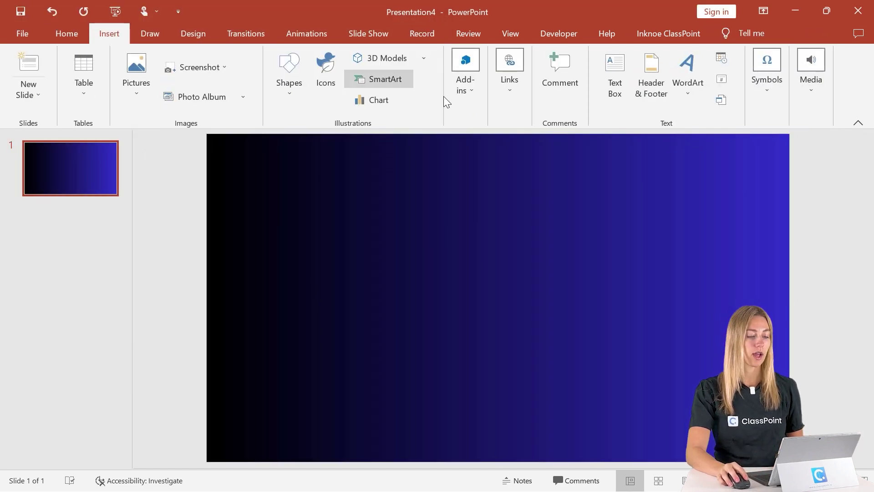
click(617, 93)
drag(474, 281, 474, 281)
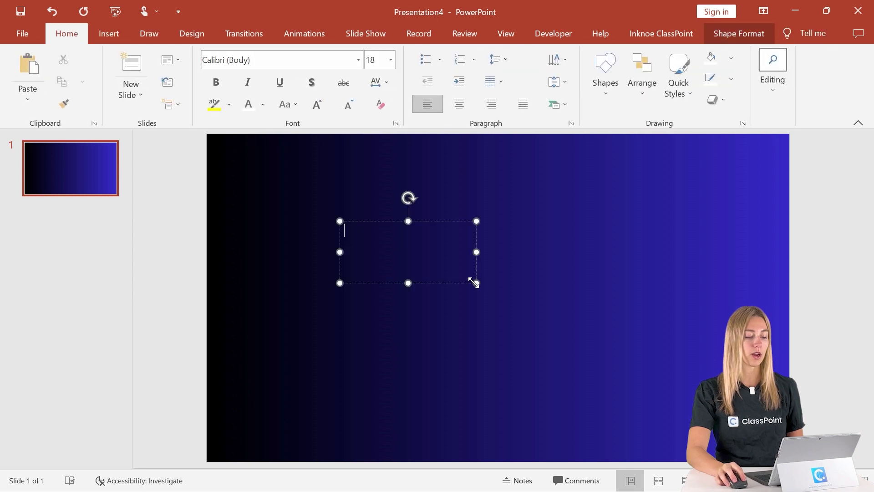
text(ANATOMY OF A JELLY)
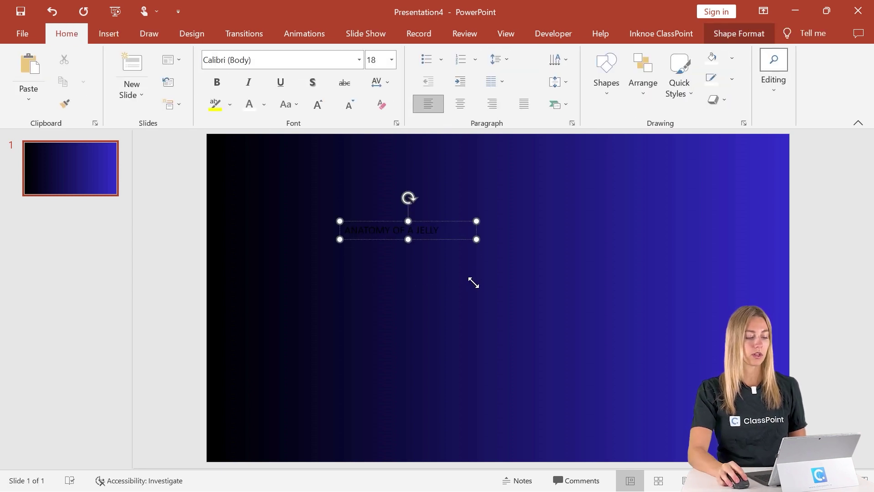
triple_click(405, 229)
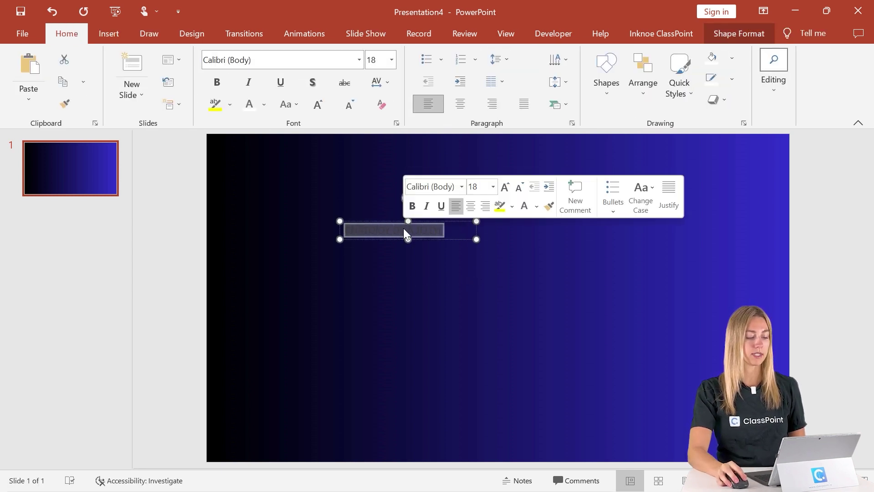
click(523, 206)
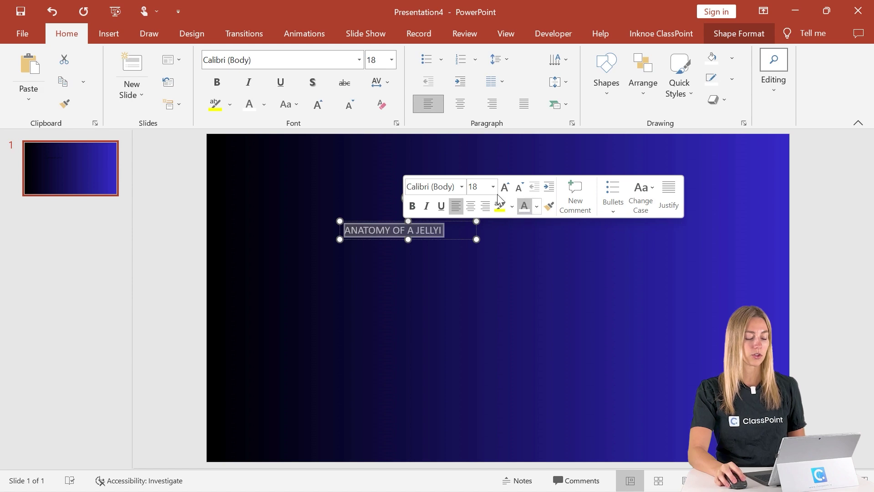
click(461, 187)
text(Poppins)
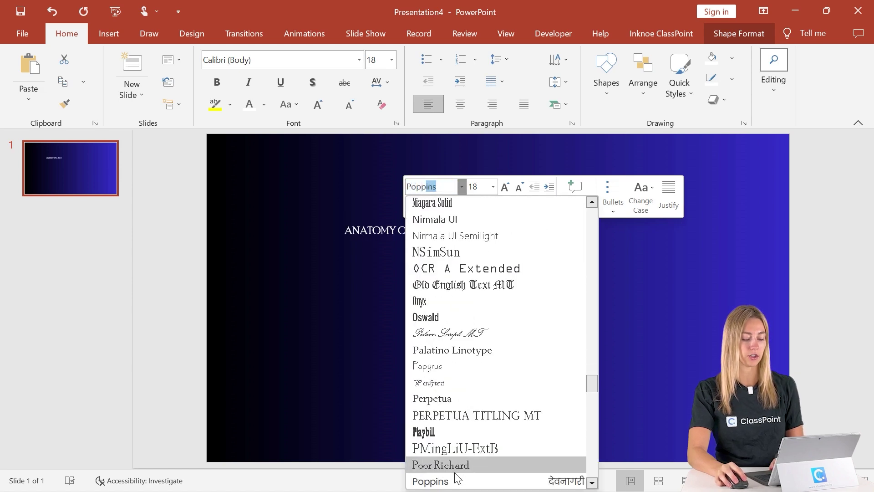
key(Return)
click(479, 184)
text(44)
key(Return)
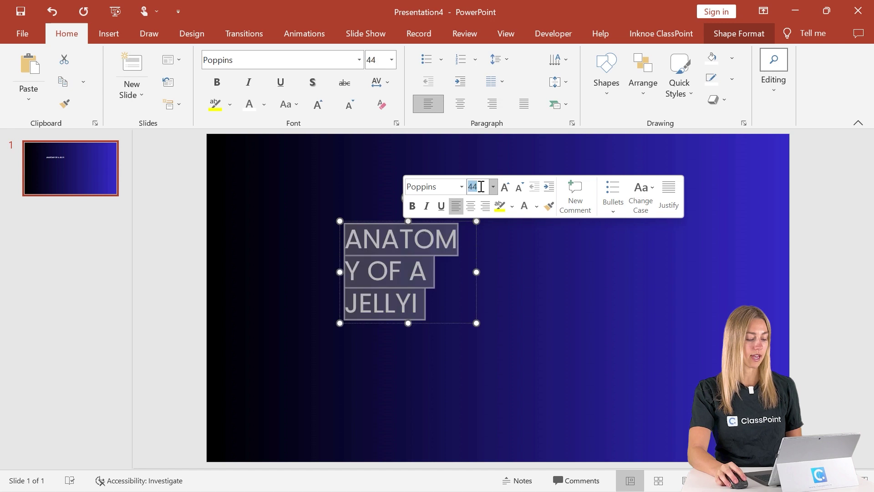
- Complete the word JELLYISH, make it bold at 66 pt, and widen the title box
click(424, 306)
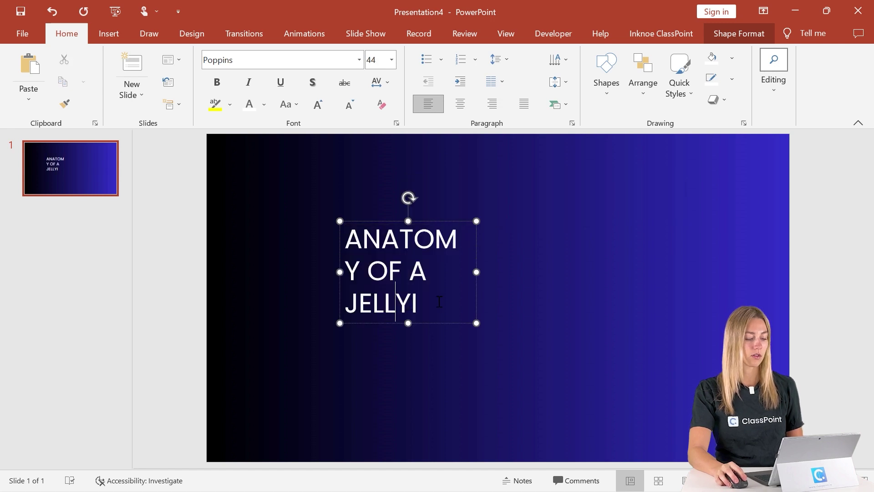
text(SH)
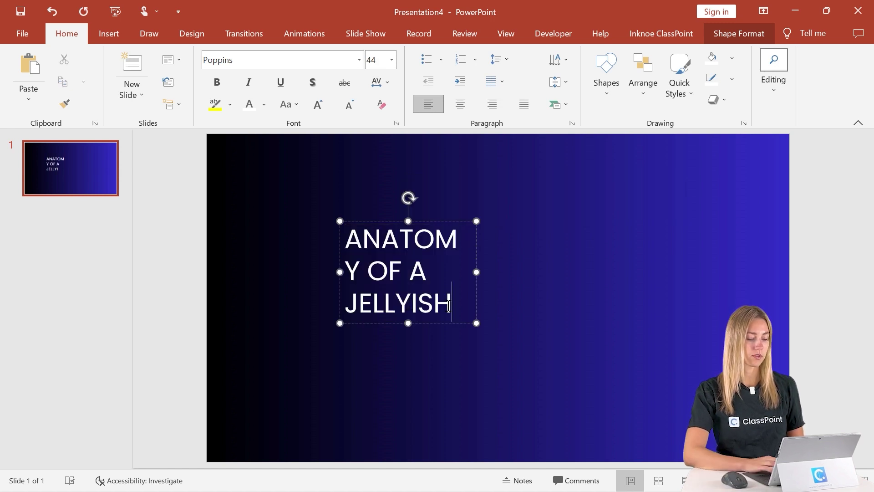
double_click(440, 304)
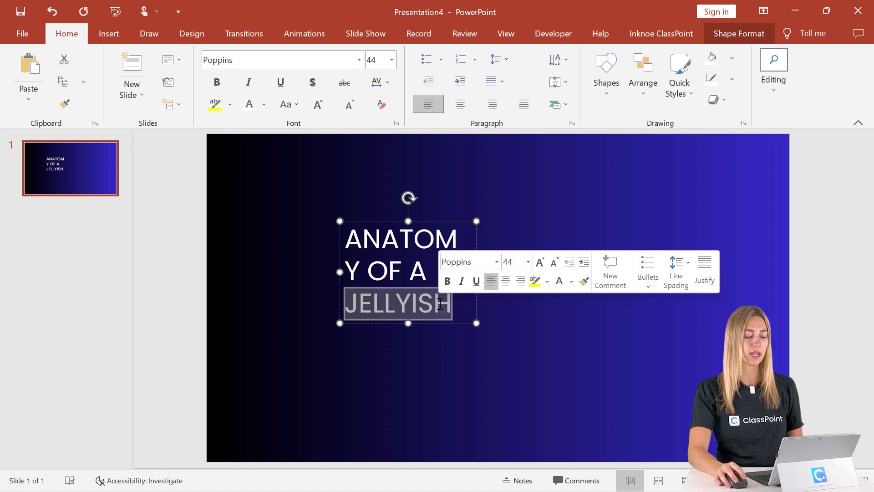
click(447, 281)
click(516, 263)
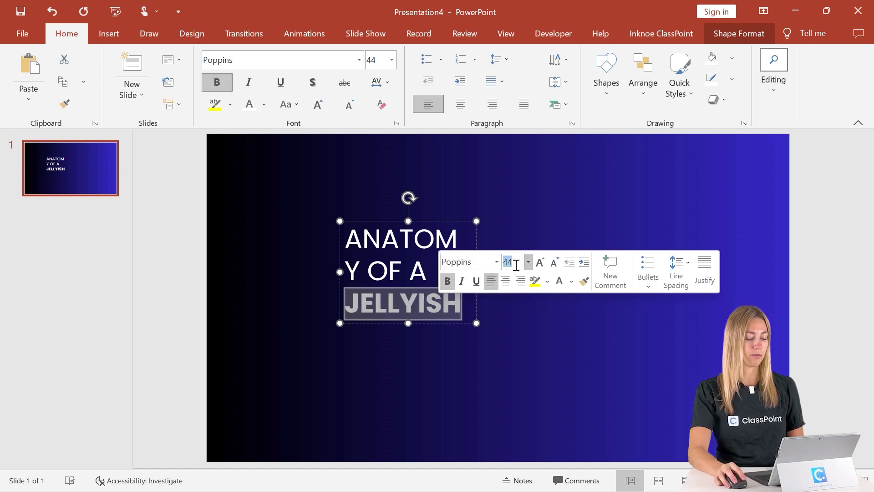
key(Return)
drag(475, 303, 559, 299)
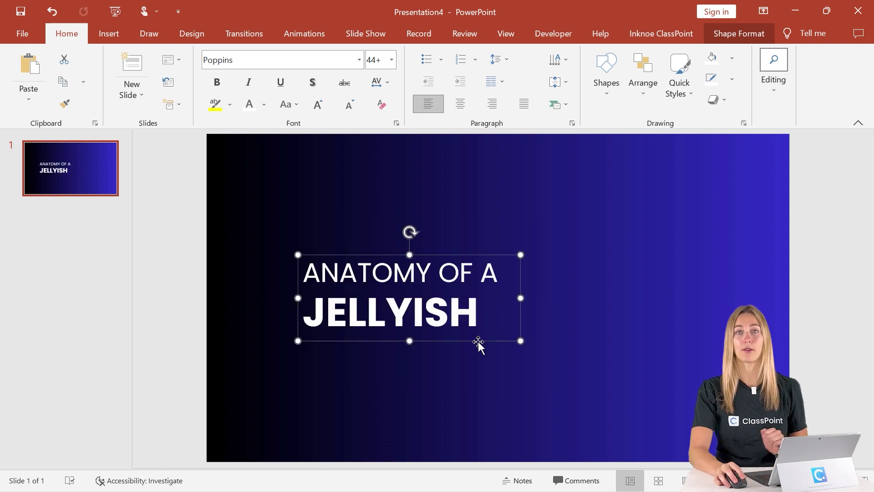
click(615, 256)
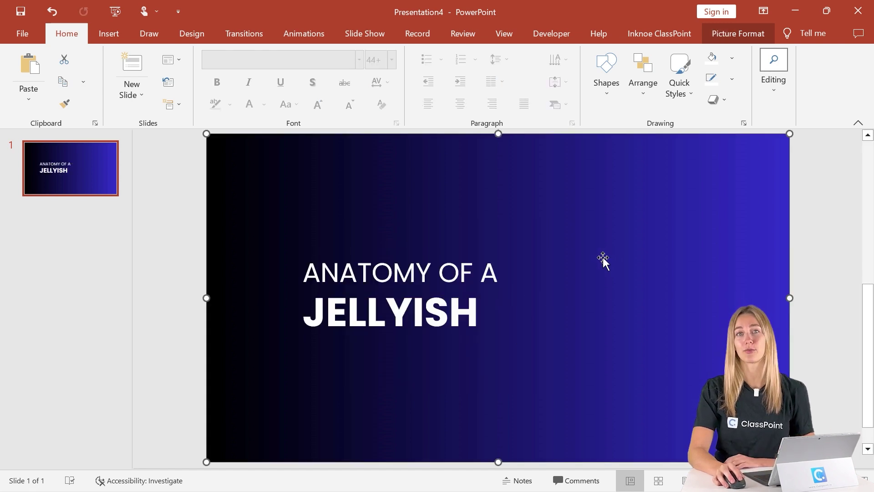
- Insert the jellyfish 3D model from the Under the Sea set and enlarge it across the slide's right side
click(109, 33)
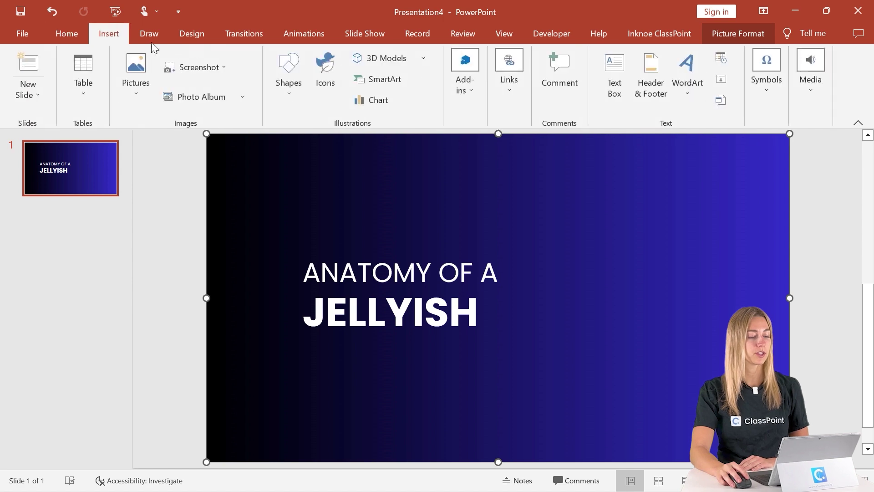
click(373, 60)
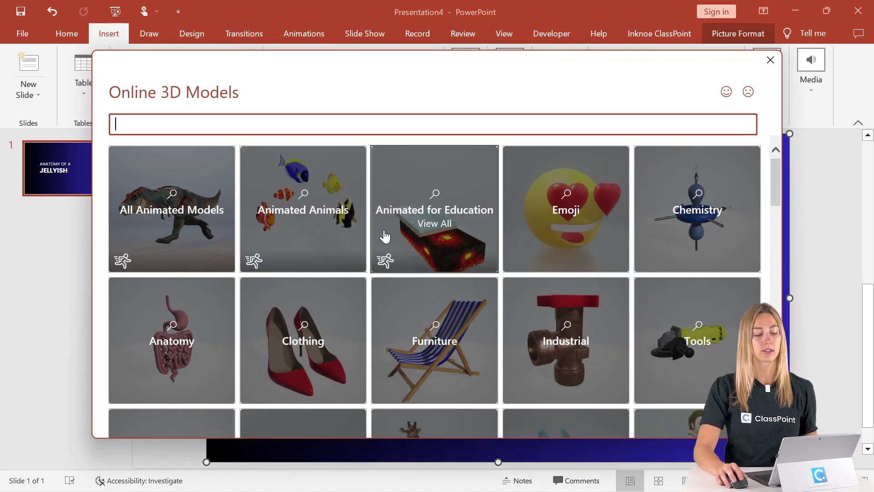
scroll(385, 234, down, 10)
click(422, 320)
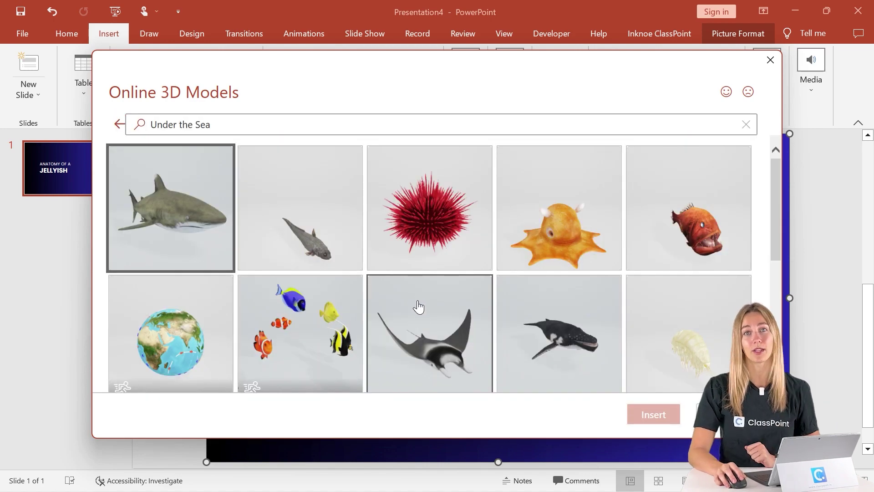
scroll(458, 227, down, 8)
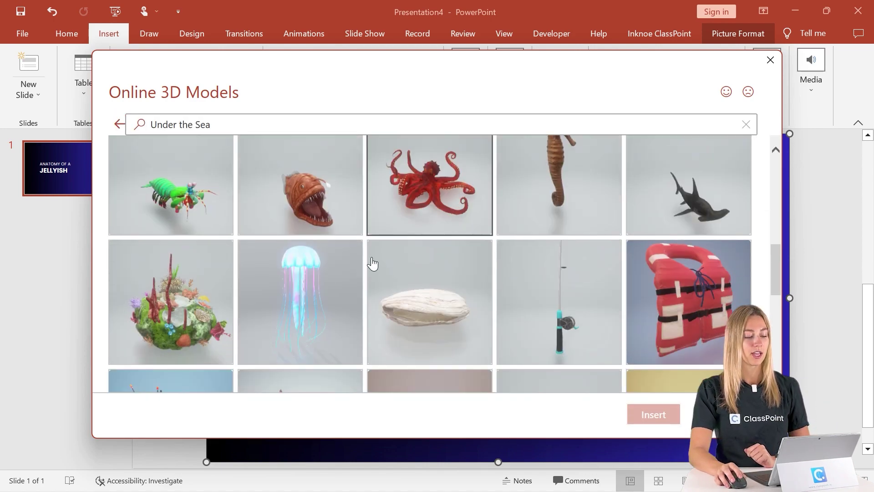
click(315, 290)
click(646, 414)
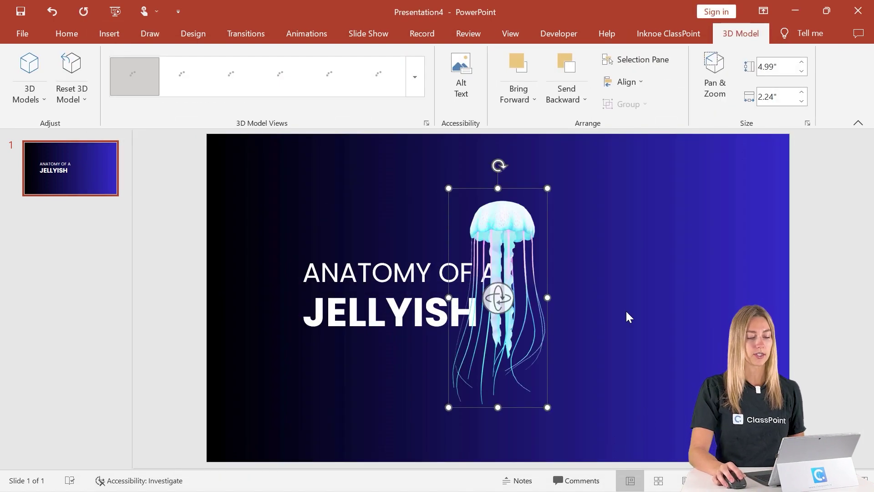
drag(547, 188, 718, 157)
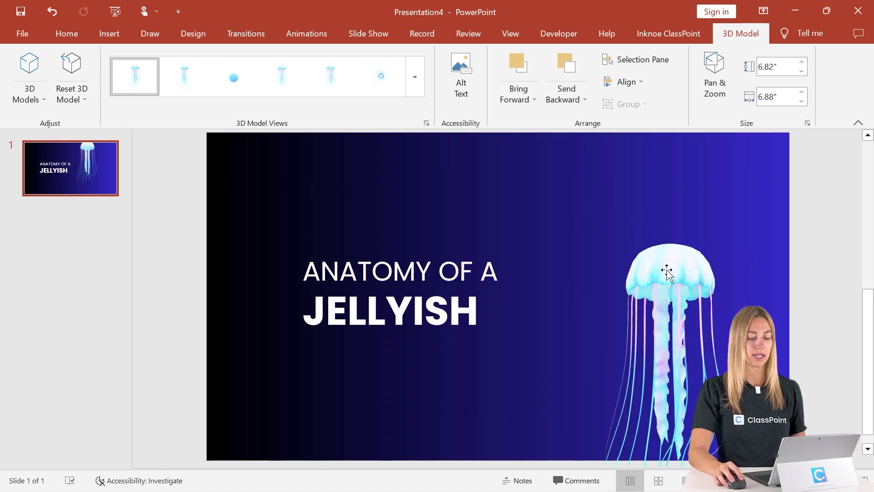
drag(665, 270, 405, 130)
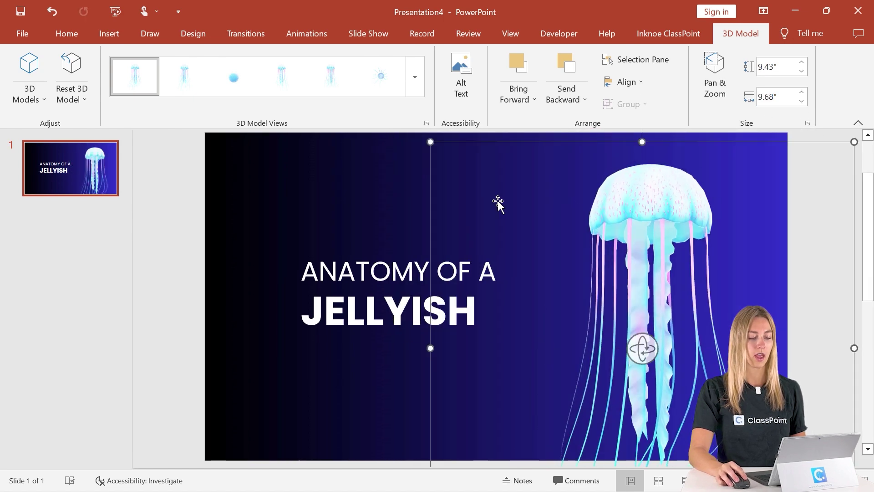
- Apply the Swing animation to the jellyfish with a 06.75-second duration and preview it
click(305, 38)
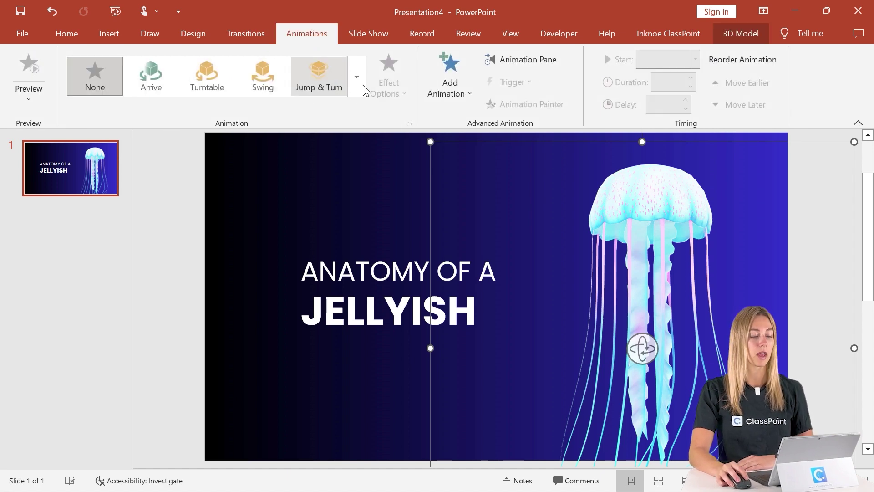
click(357, 86)
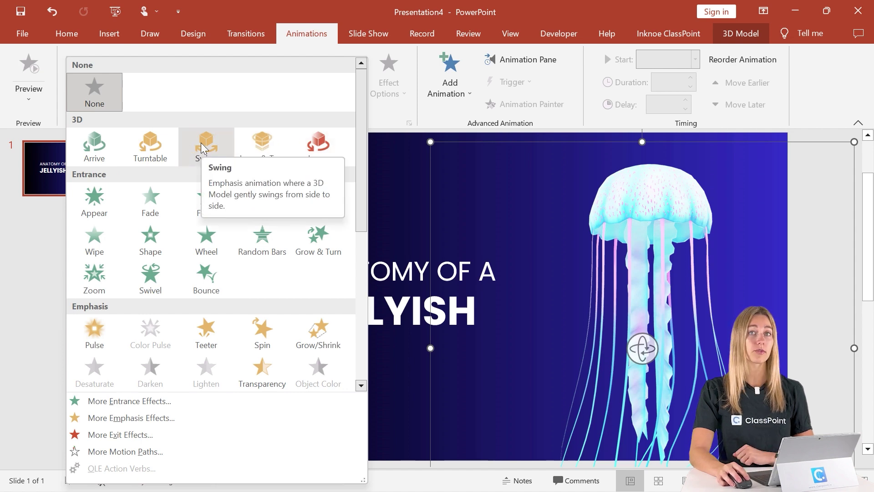
click(213, 146)
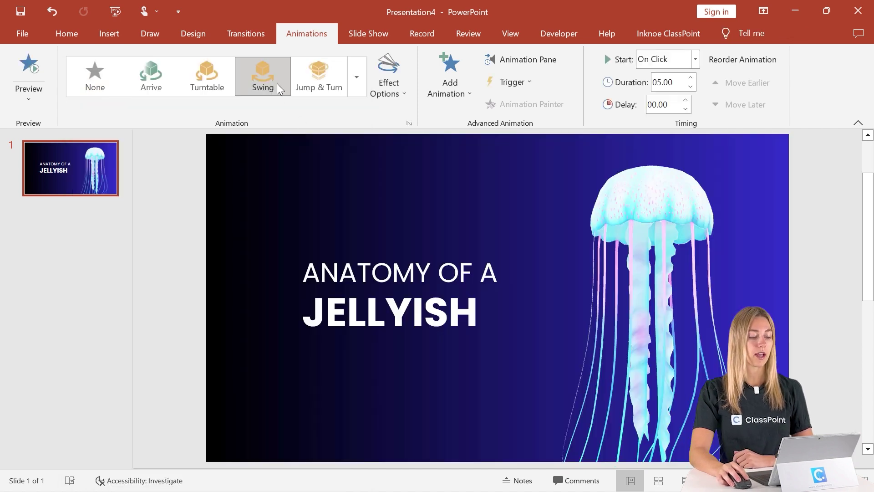
click(690, 78)
click(690, 78)
click(690, 78)
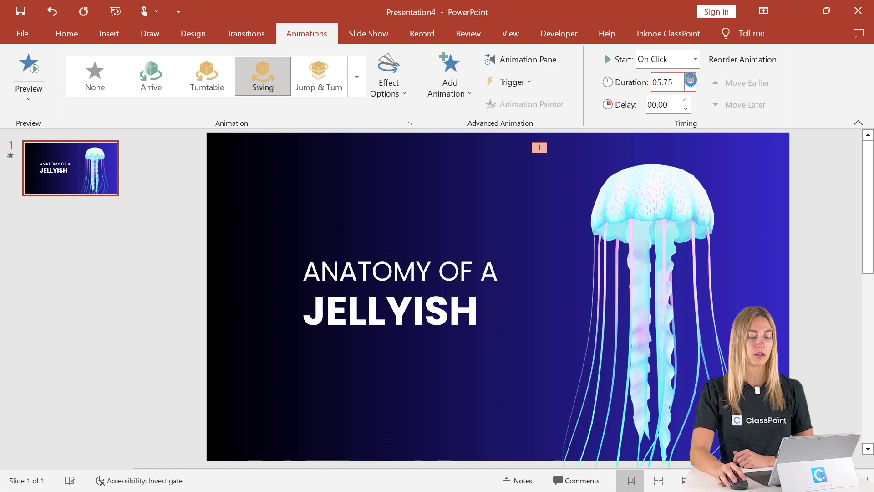
click(690, 78)
click(690, 78)
click(690, 77)
click(690, 78)
click(32, 58)
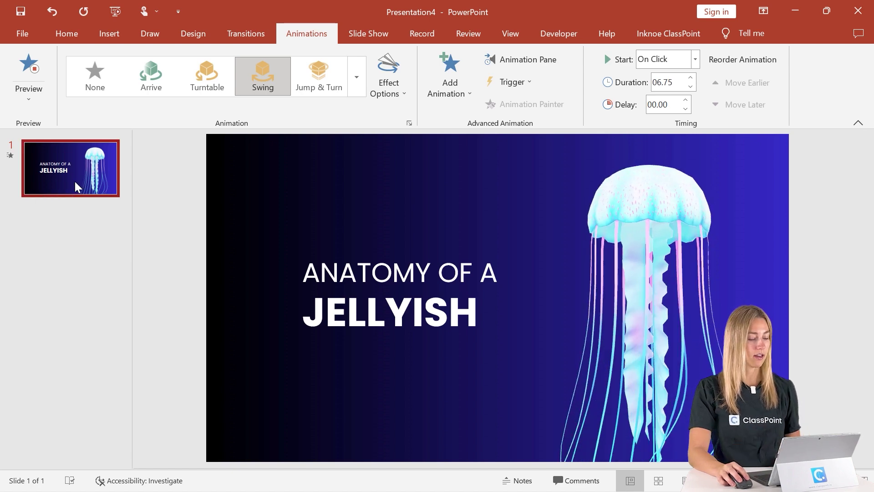
- Duplicate the title slide and trim its title to ANATOMY at the top right
key(ctrl+d)
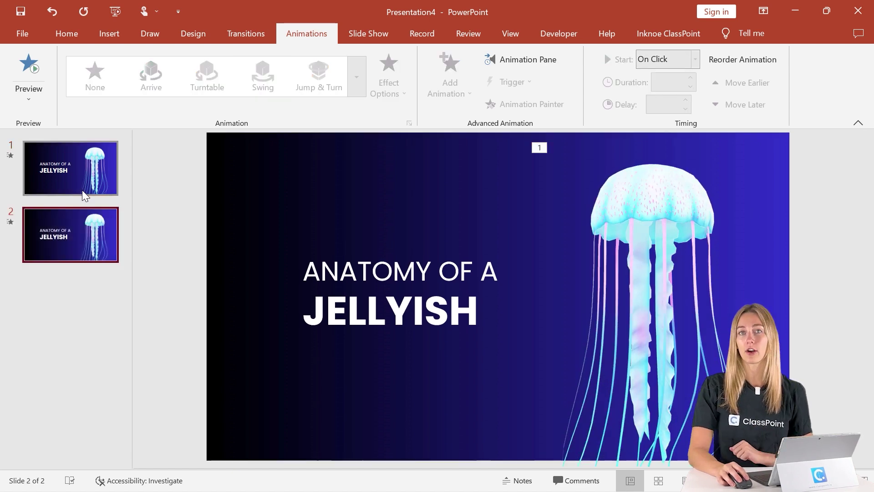
click(445, 303)
key(Left)
key(Left)
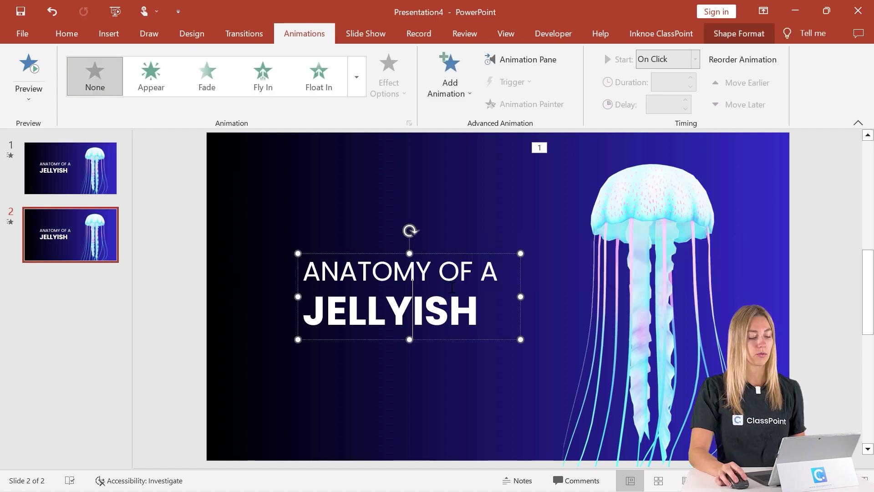
drag(473, 317, 449, 272)
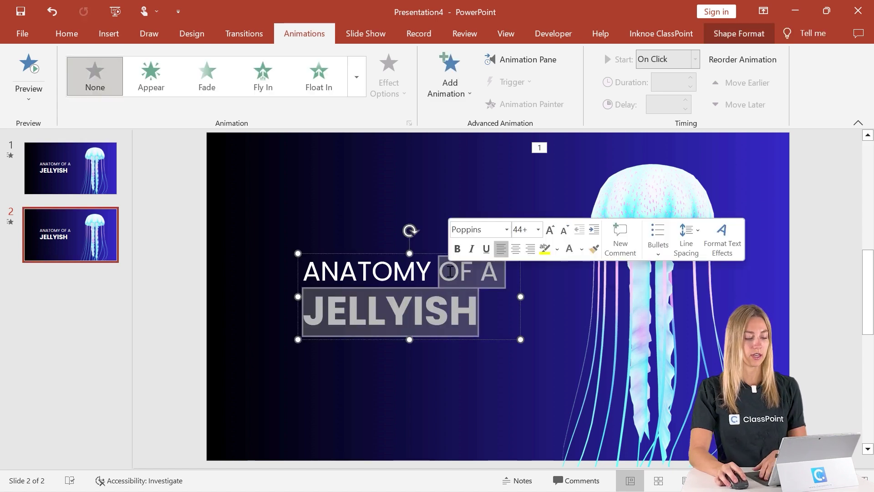
key(Delete)
drag(501, 244, 738, 170)
- Move the jellyfish model to the slide's left side and tilt it
click(633, 257)
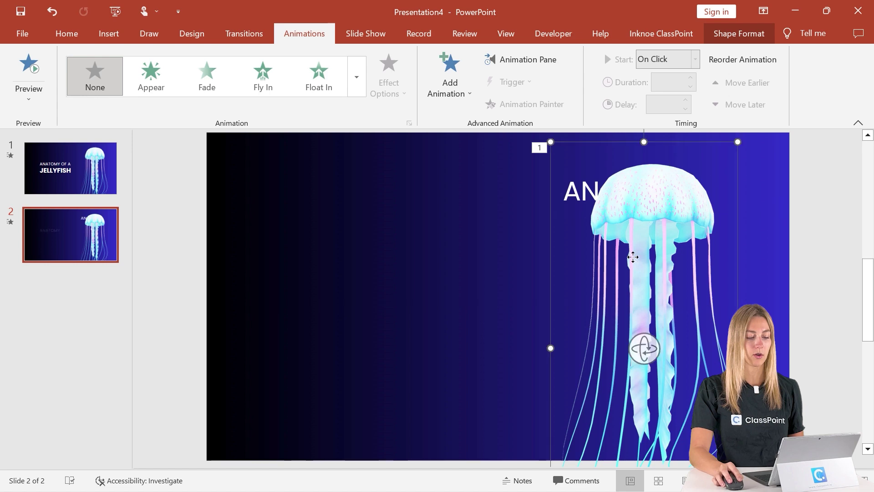
key(ctrl+z)
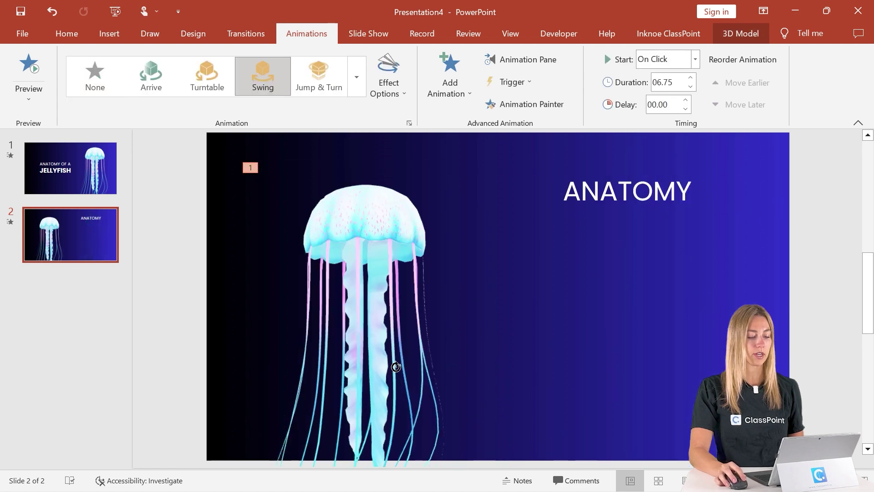
click(399, 362)
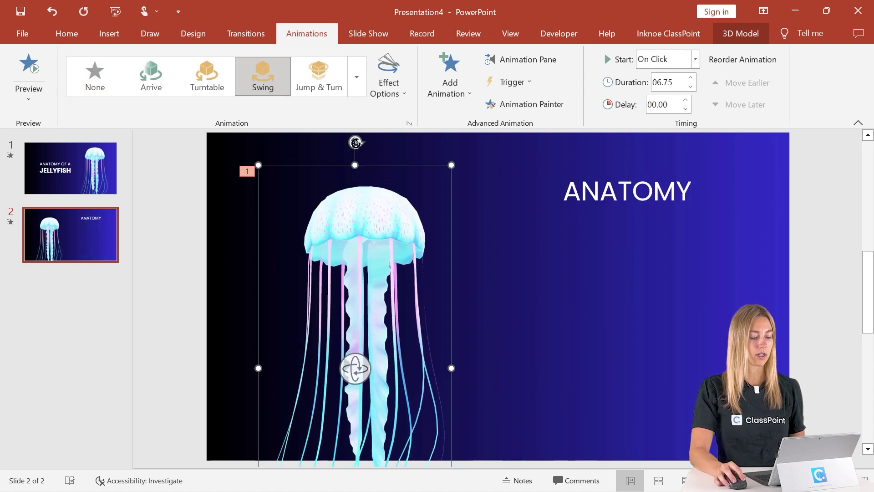
drag(355, 142, 304, 148)
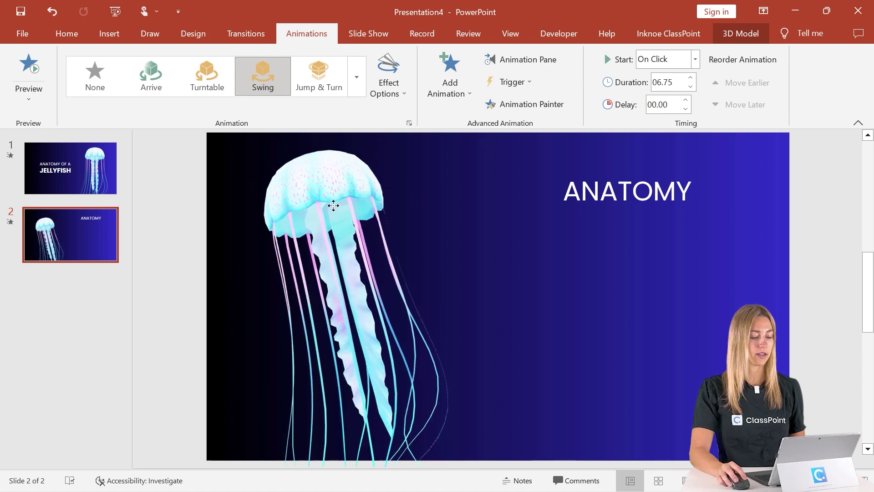
click(471, 264)
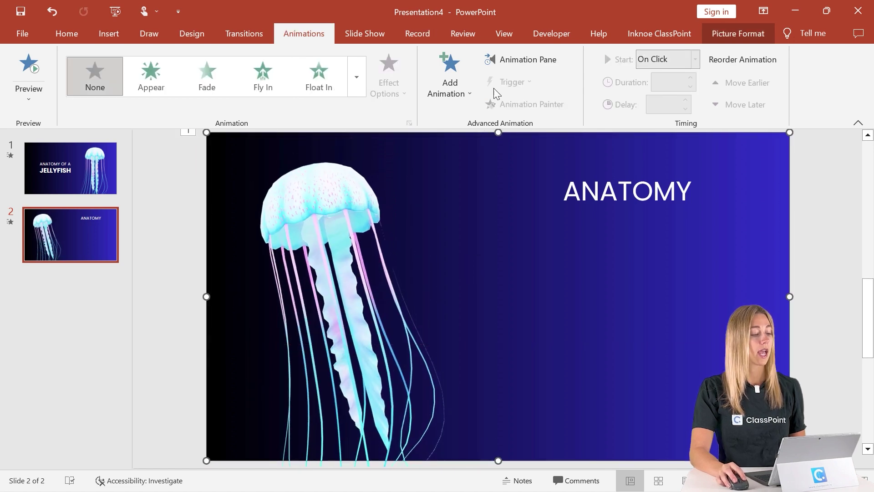
click(109, 33)
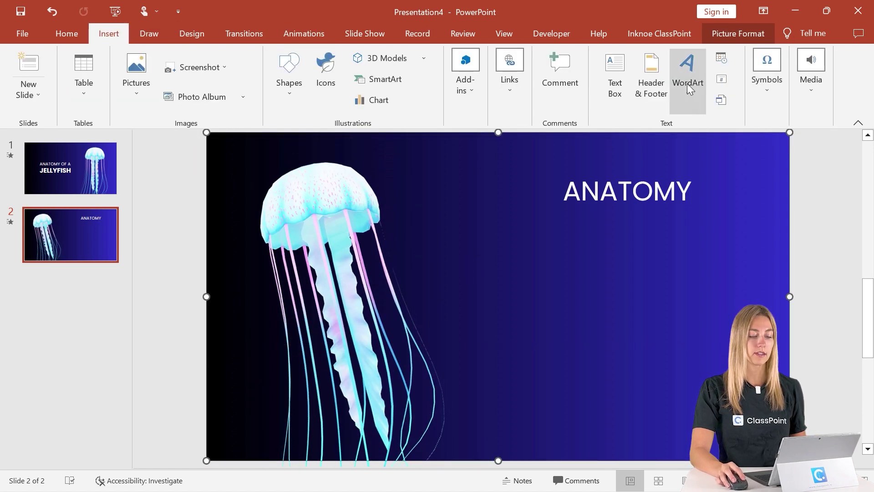
- Add a Bell label text box, matching the reference deck's Bell formatting with Format Painter
click(603, 82)
drag(639, 271, 678, 289)
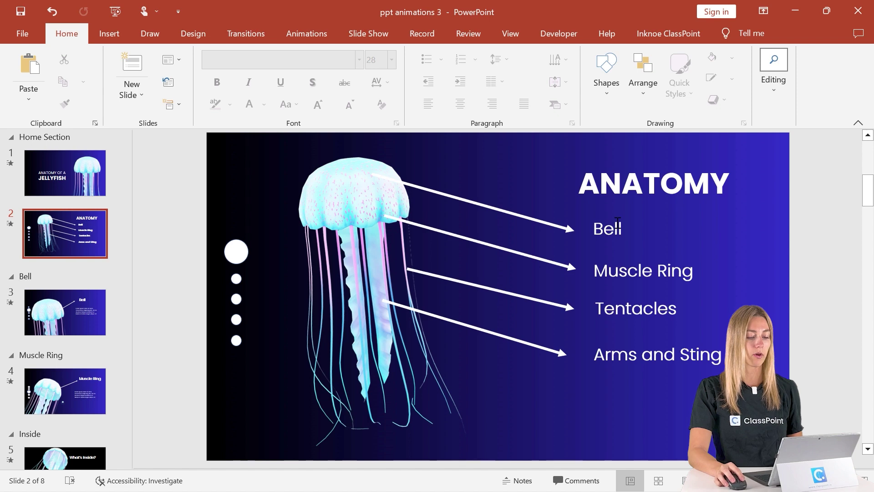
double_click(614, 228)
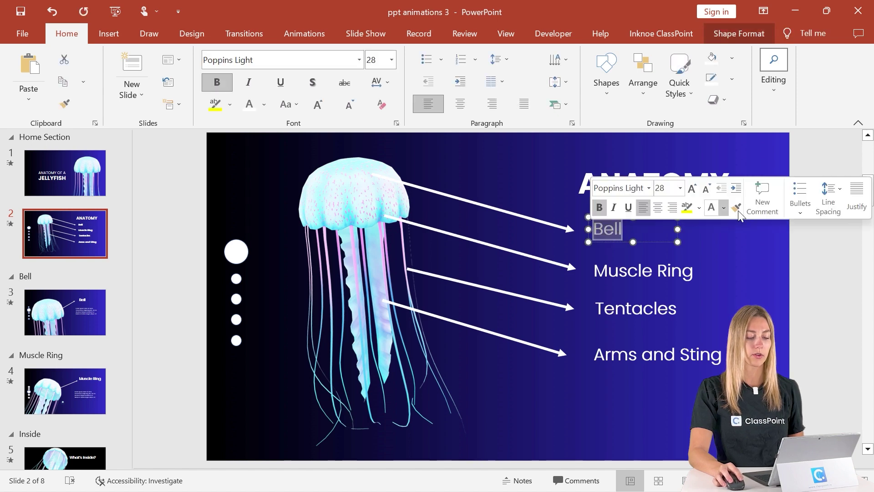
click(738, 210)
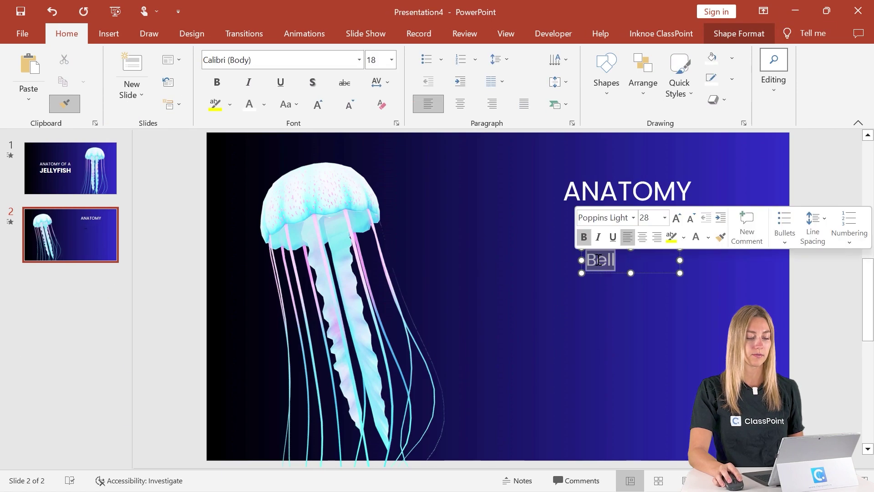
click(632, 263)
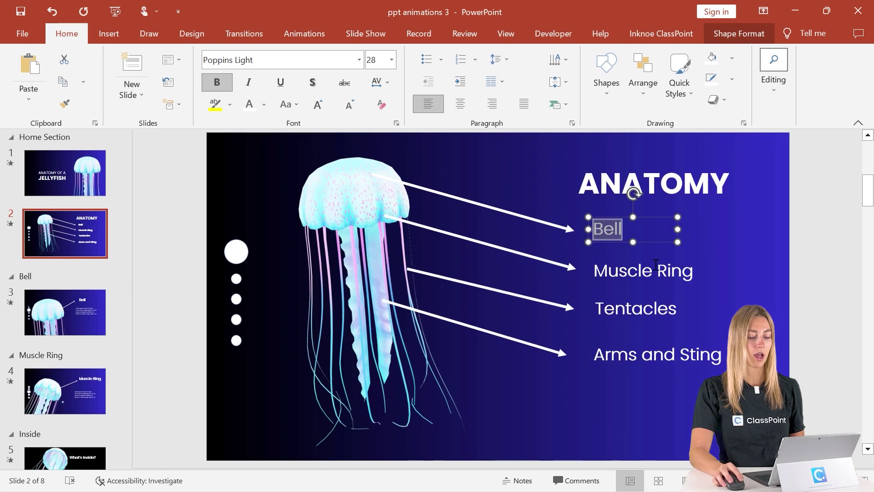
- Copy the Muscle Ring, Tentacles and Arms and Sting labels from the reference deck and paste them below Bell
click(649, 285)
shift+click(653, 306)
shift+click(652, 356)
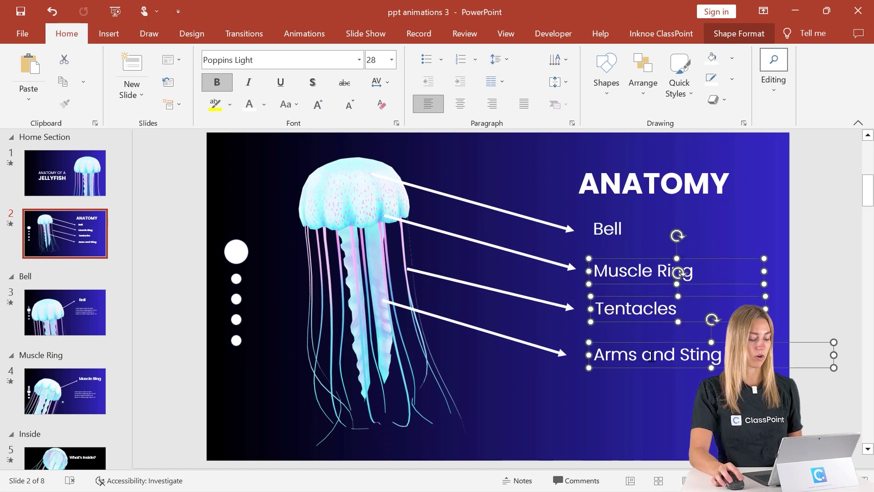
click(795, 11)
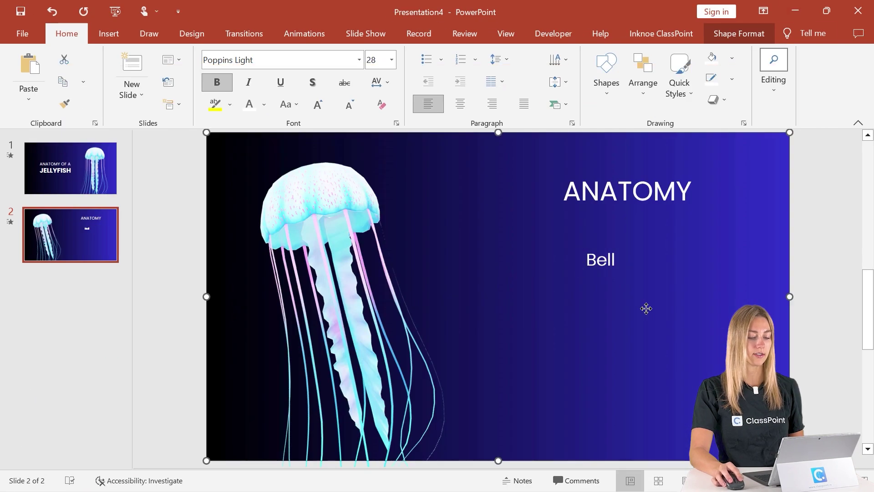
key(ctrl+v)
drag(654, 261, 648, 285)
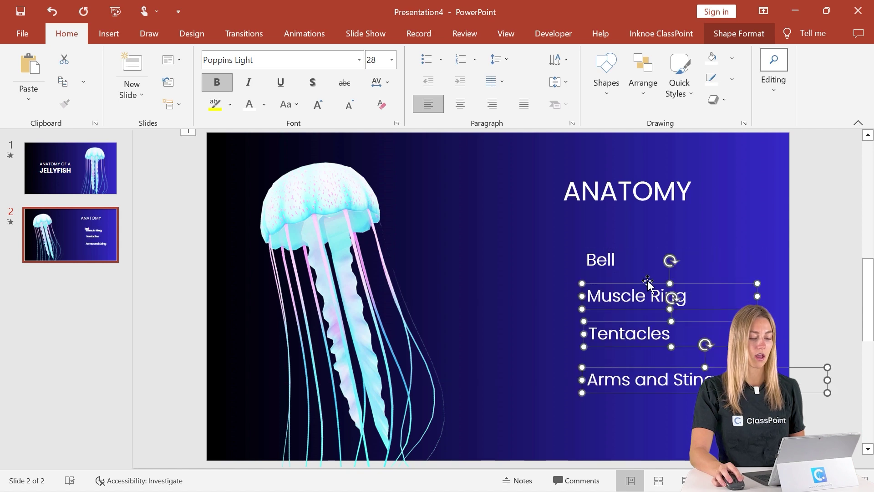
click(545, 287)
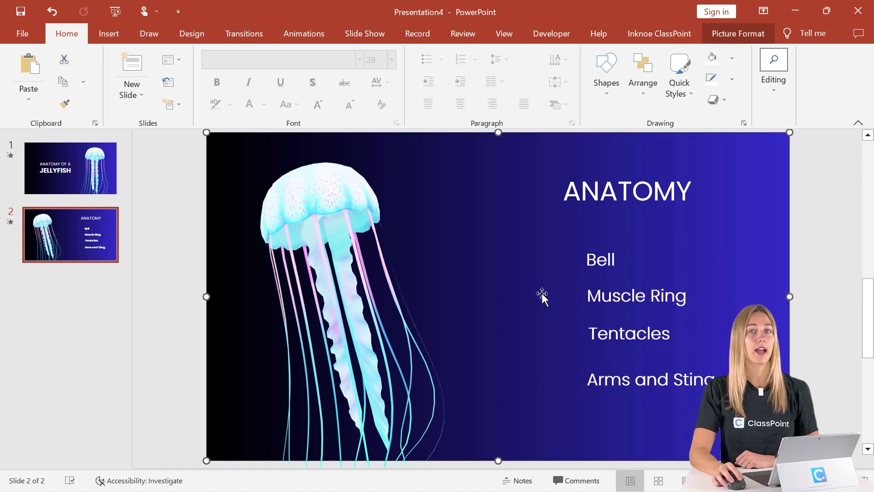
- Draw a white 4½ pt arrow from the jellyfish's bell to the Bell label
click(119, 35)
click(289, 82)
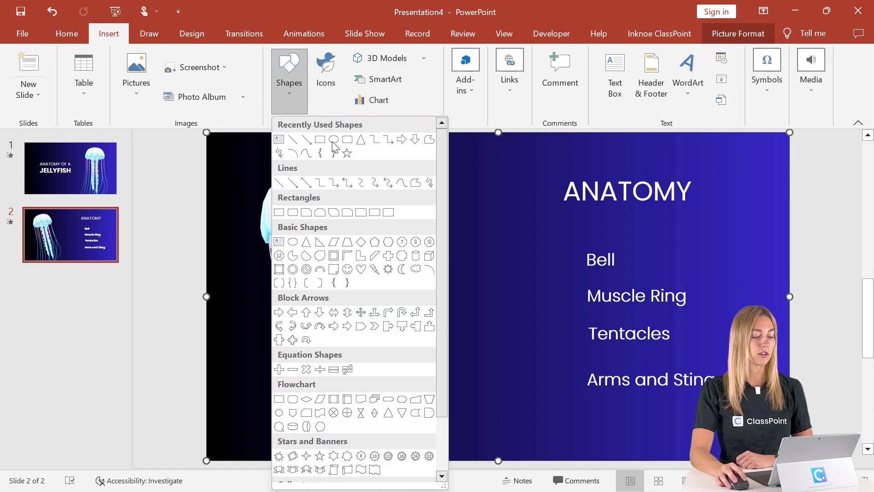
click(306, 141)
drag(359, 172, 569, 253)
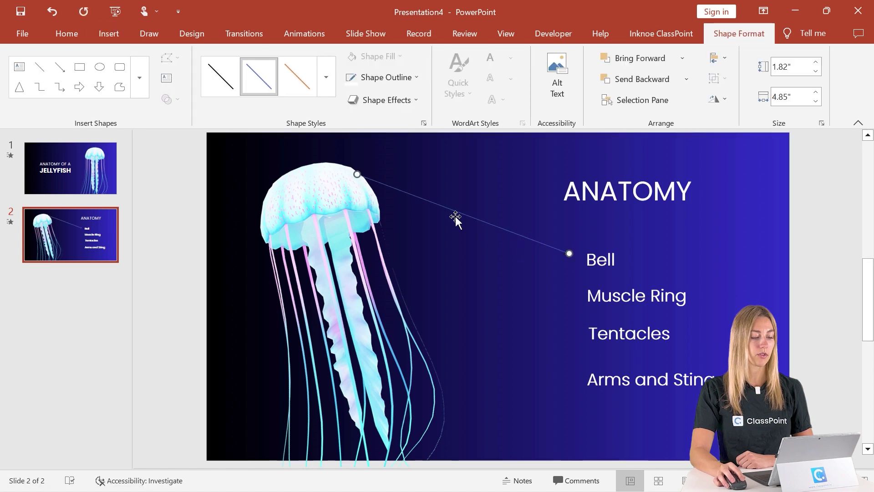
click(386, 77)
click(350, 110)
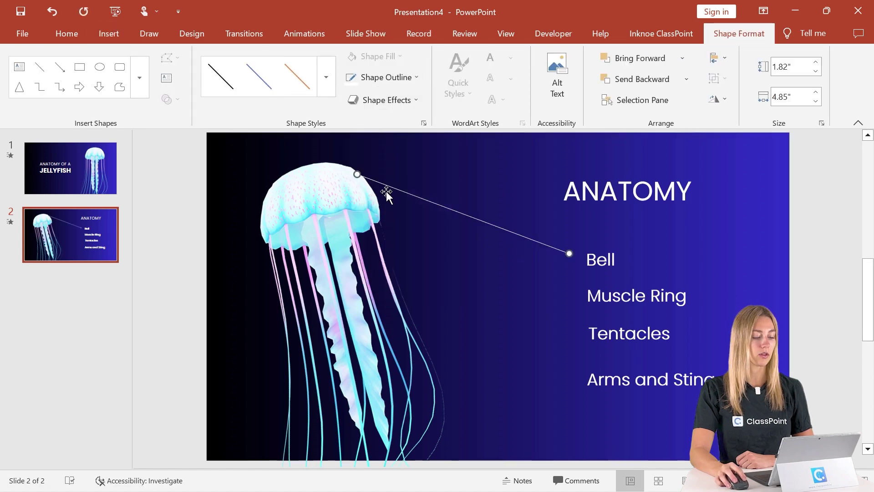
click(413, 80)
mouse_move(414, 255)
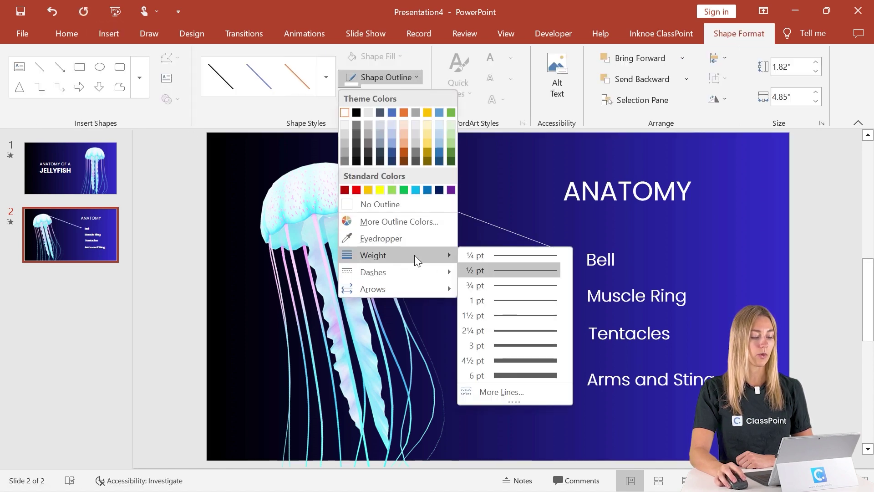
click(493, 358)
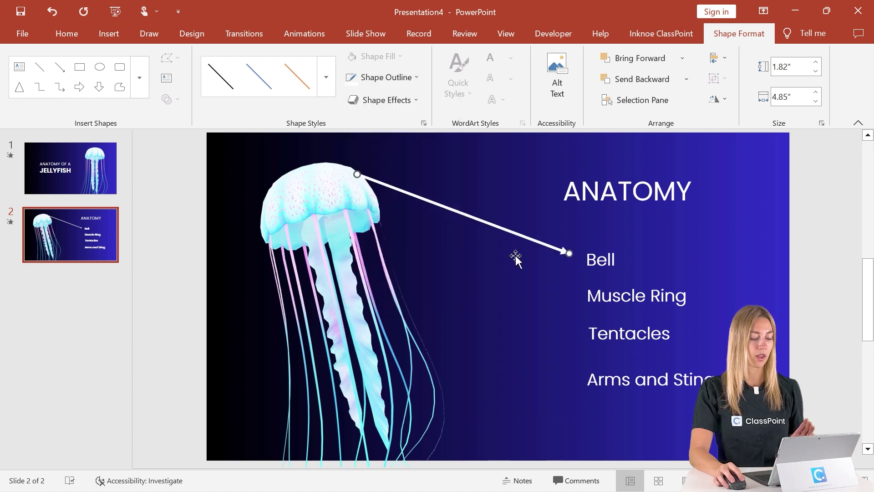
- Duplicate the arrow three times, pointing the copies at Muscle Ring, Tentacles and Arms and Sting
key(ctrl+d)
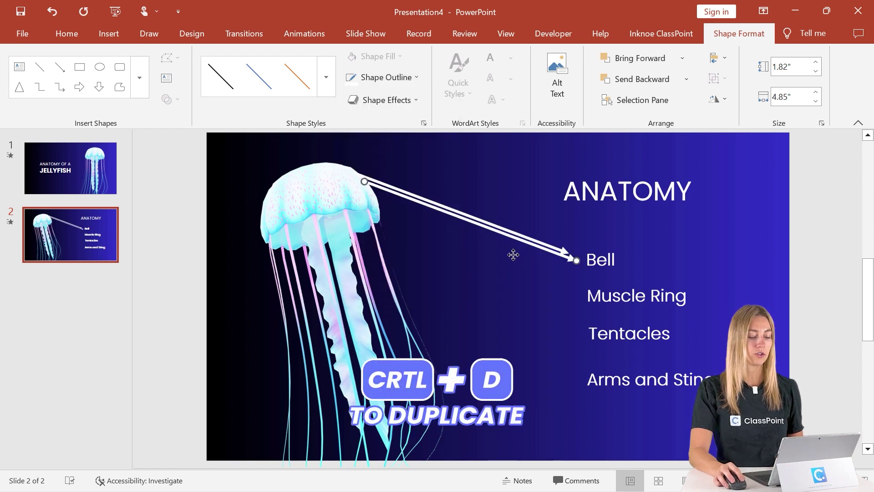
drag(513, 254, 512, 267)
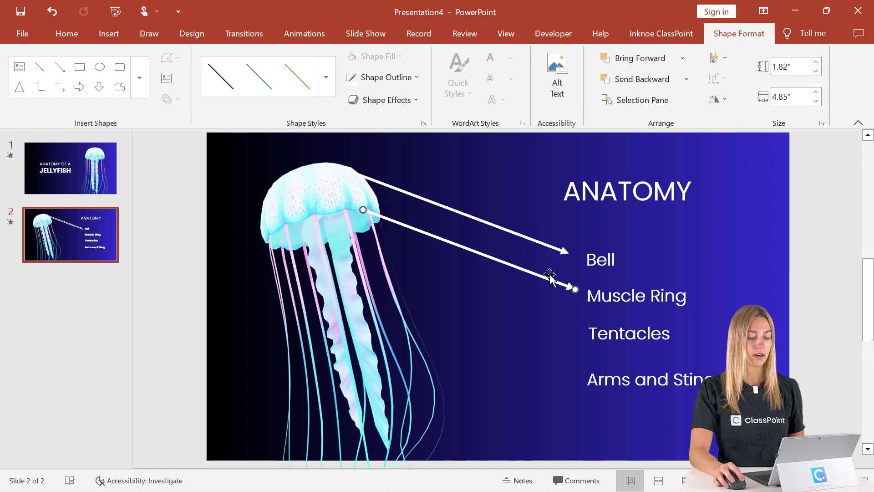
key(ctrl+d)
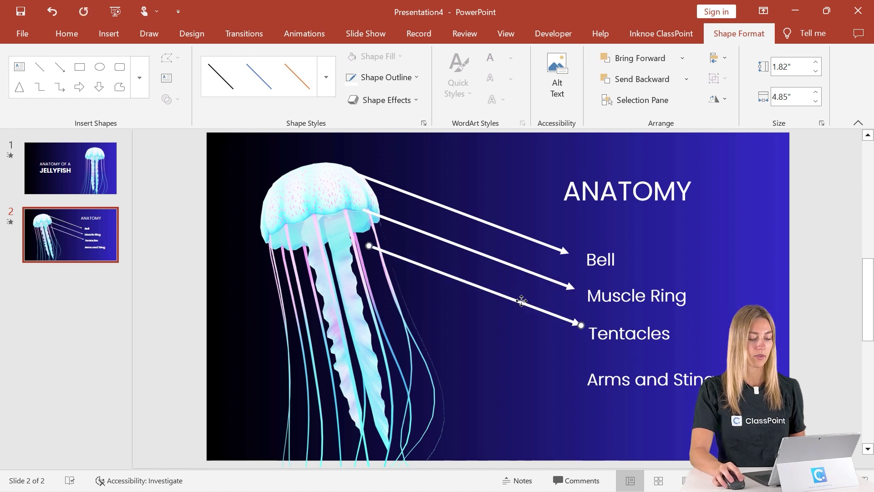
drag(522, 300, 513, 296)
key(ctrl+d)
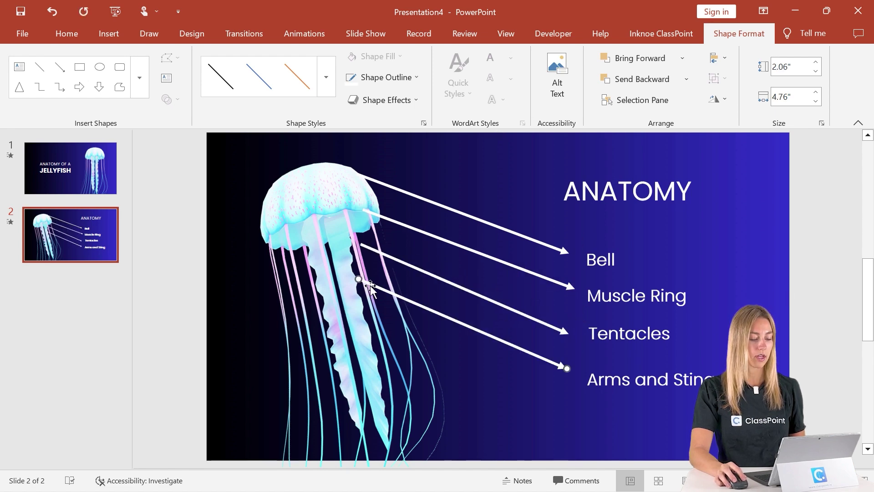
drag(369, 286, 365, 290)
drag(562, 373, 571, 380)
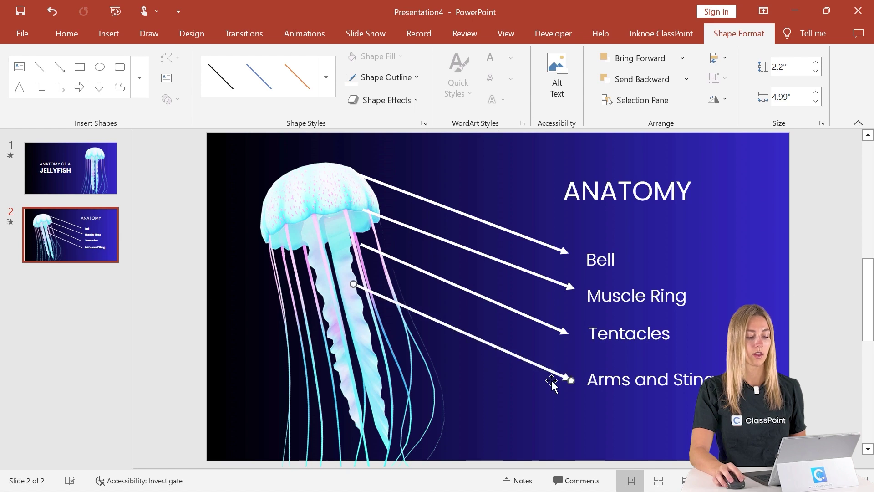
click(510, 171)
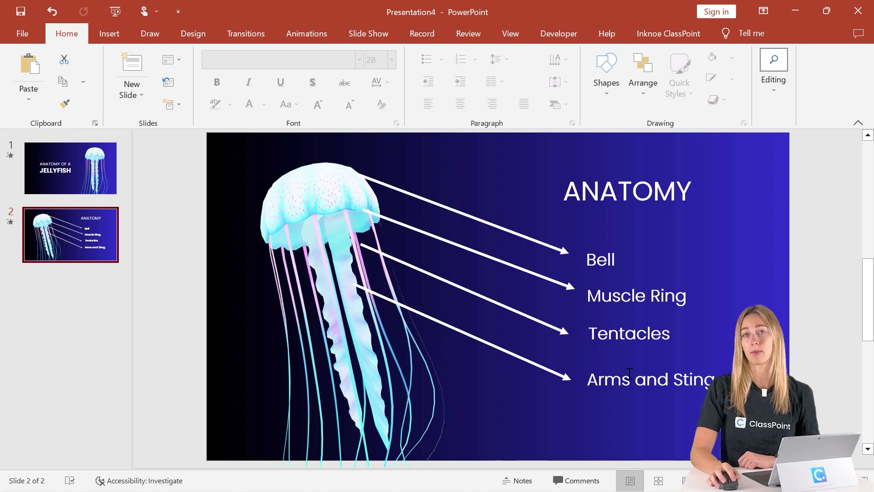
- Select the Bell and Muscle Ring labels and bring up the Shapes gallery
click(596, 259)
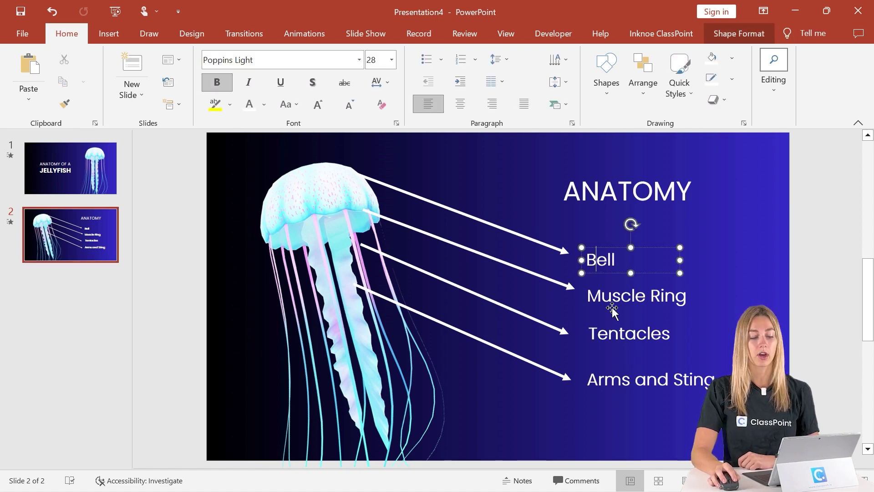
click(612, 303)
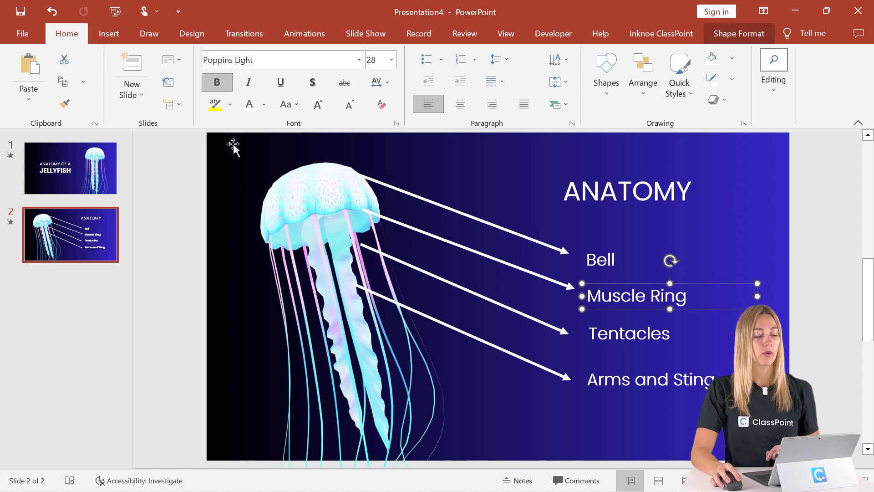
click(97, 34)
click(304, 103)
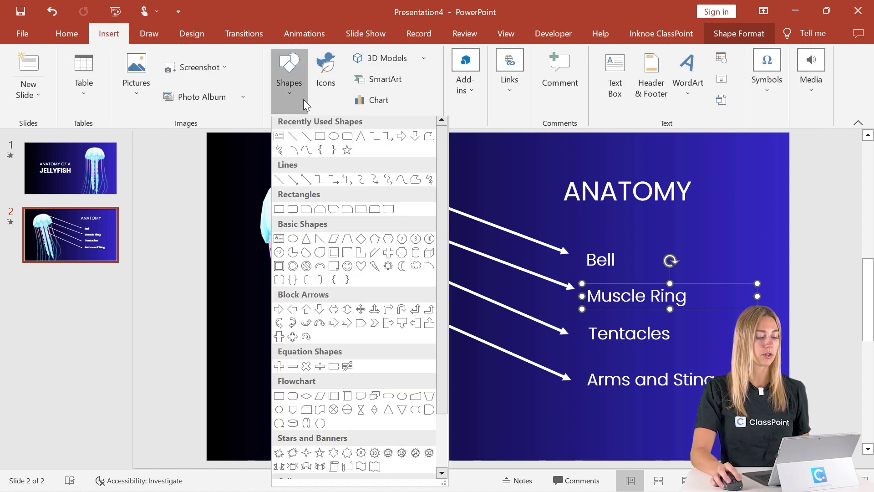
- Draw a small circle at the slide's left edge and duplicate it into a column of five dots
click(334, 136)
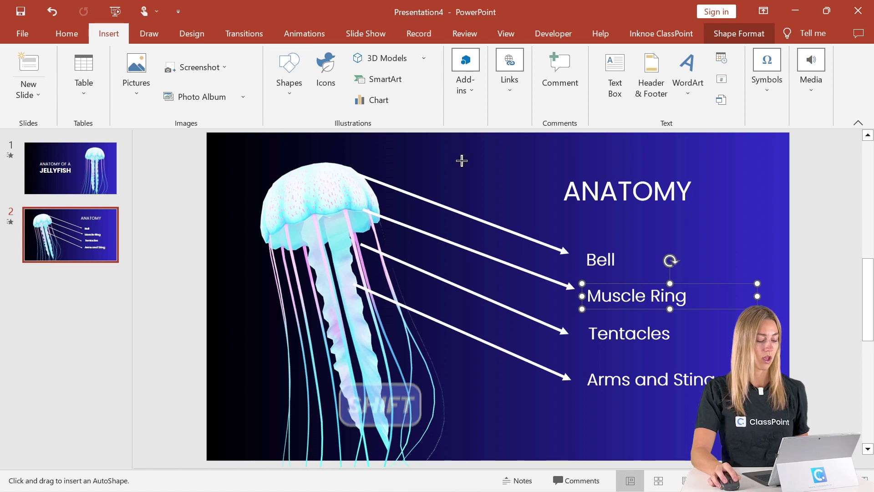
drag(462, 163, 222, 283)
key(ctrl+z)
key(ctrl+d)
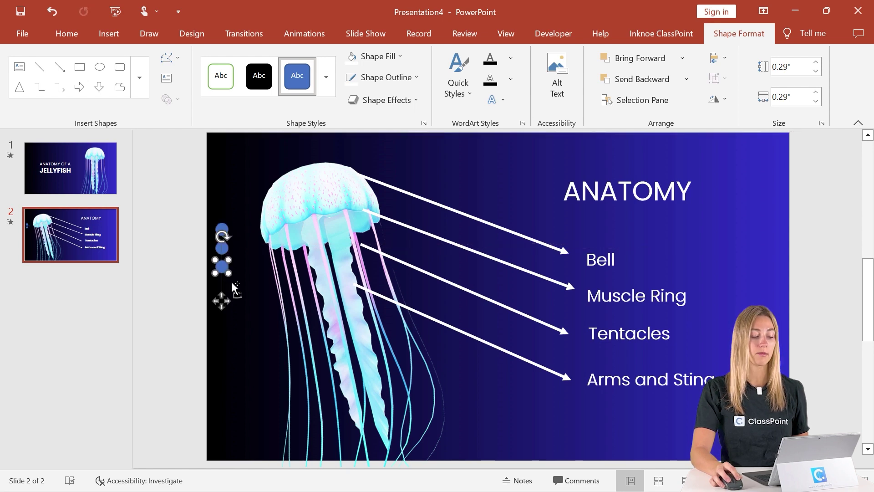
key(ctrl+d)
key(ctrl+d)
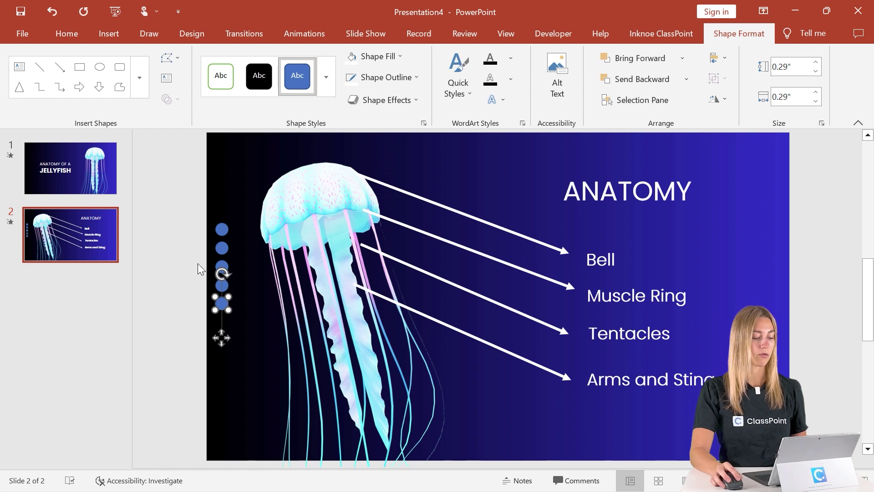
- Give all five dots a white fill and a grey outline
drag(191, 209, 241, 333)
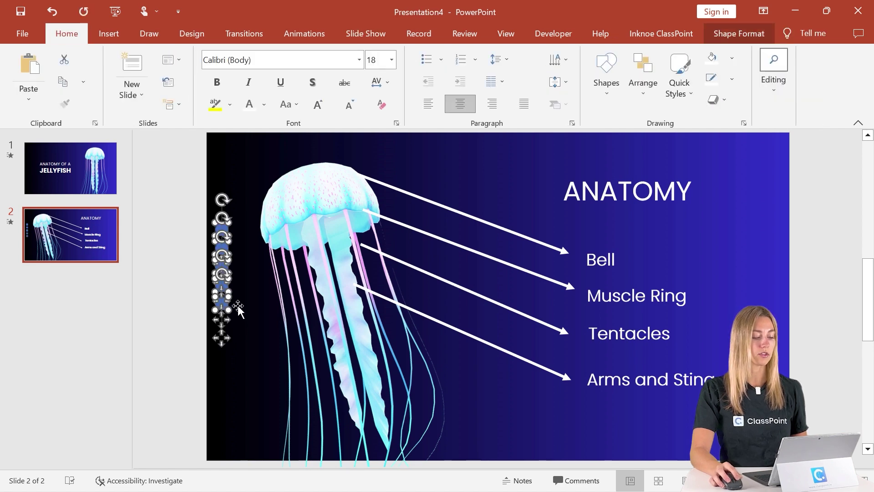
click(733, 31)
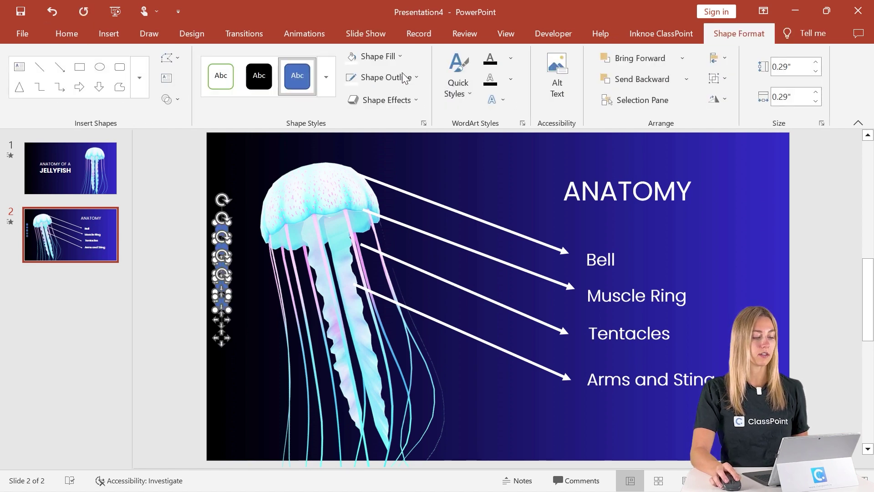
click(395, 56)
click(355, 88)
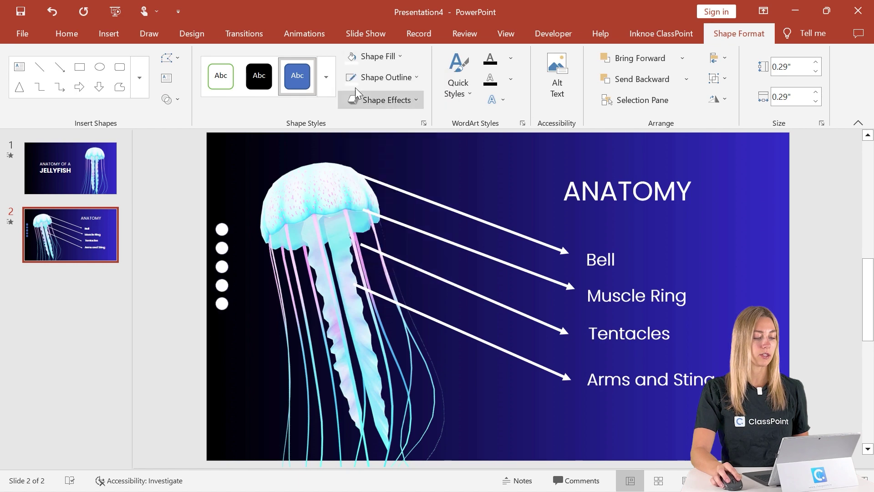
click(411, 80)
click(348, 141)
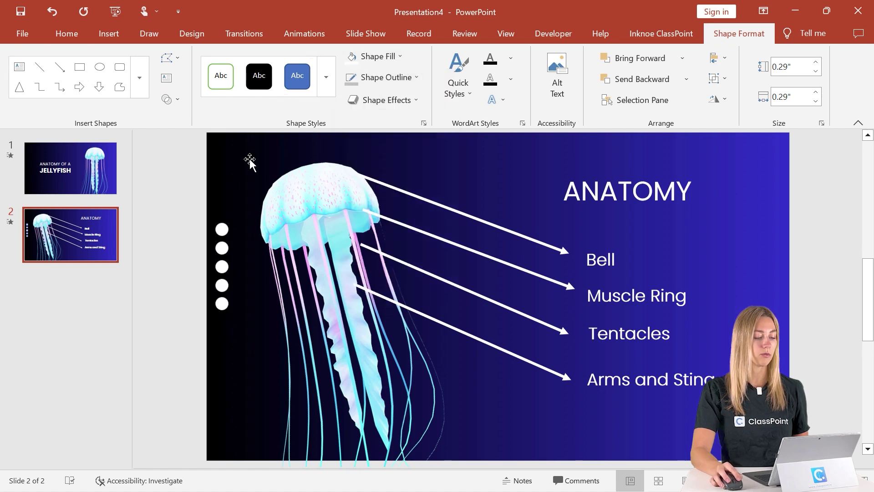
click(177, 225)
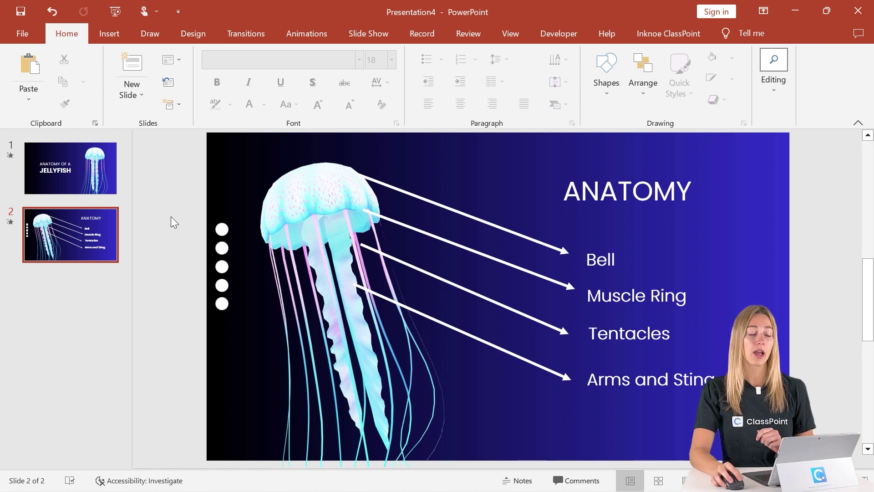
- Add sections after slide 2 starting with Bell, then duplicate the anatomy slide
click(60, 283)
right_click(61, 283)
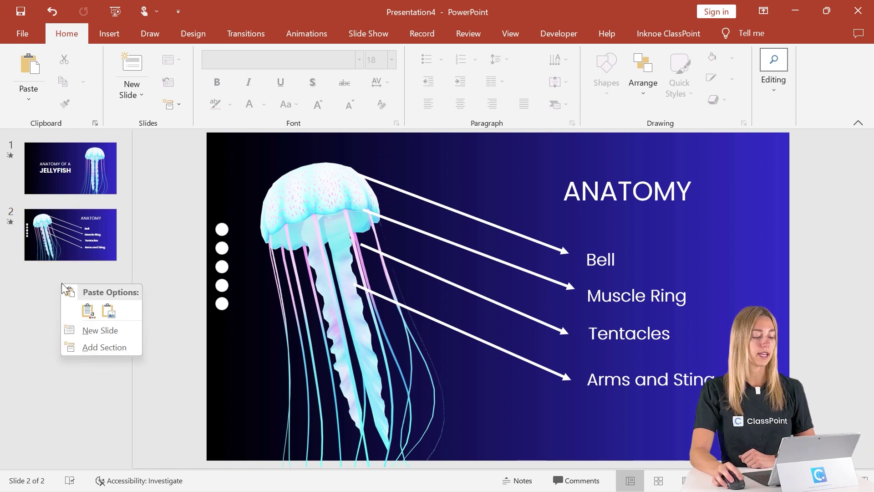
click(96, 344)
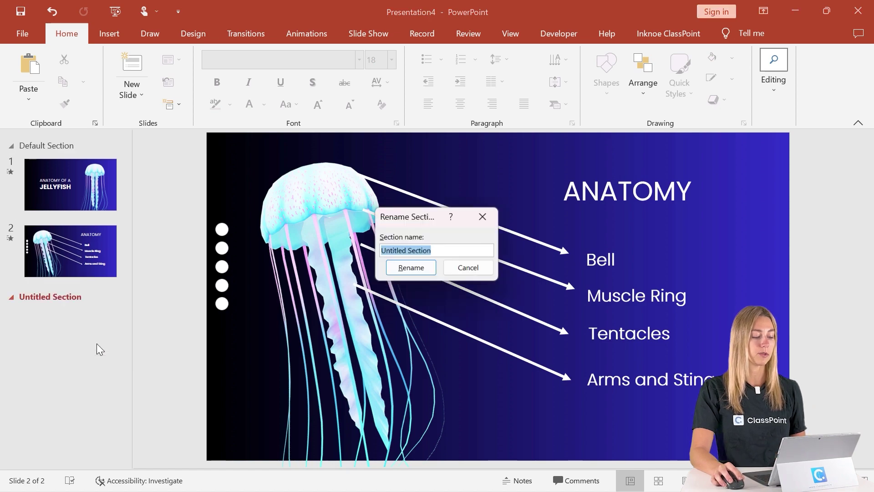
text(B)
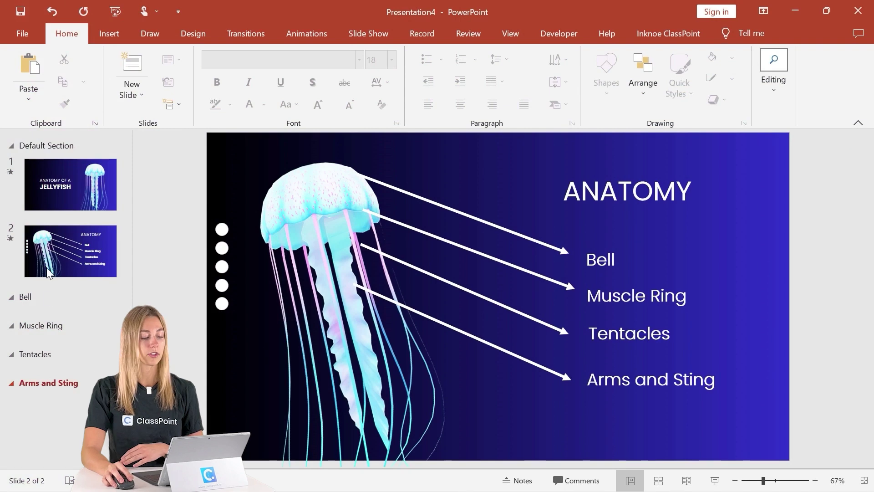
click(54, 256)
key(ctrl+d)
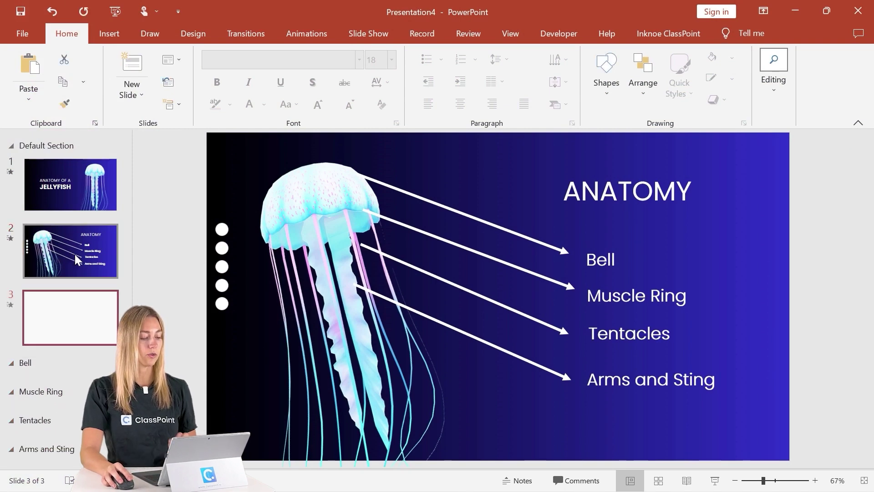
- Move the slide copy into the Bell section and delete every label and arrow except Bell's
drag(78, 323, 75, 349)
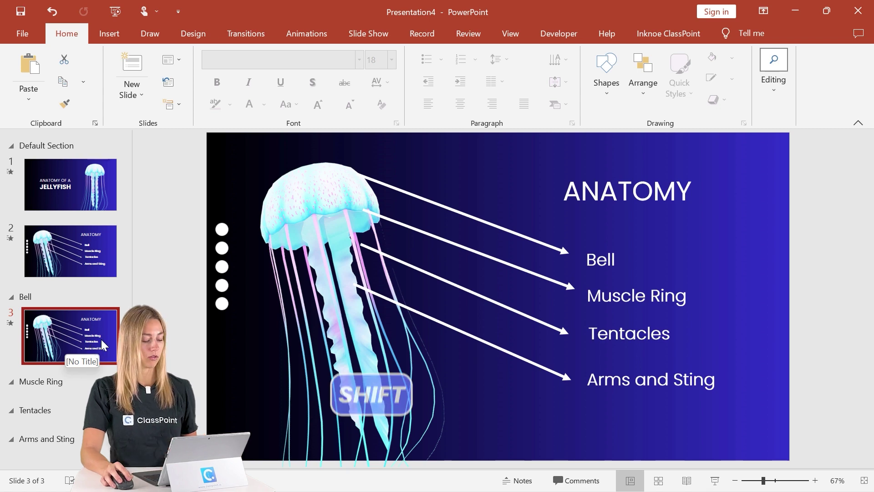
click(458, 248)
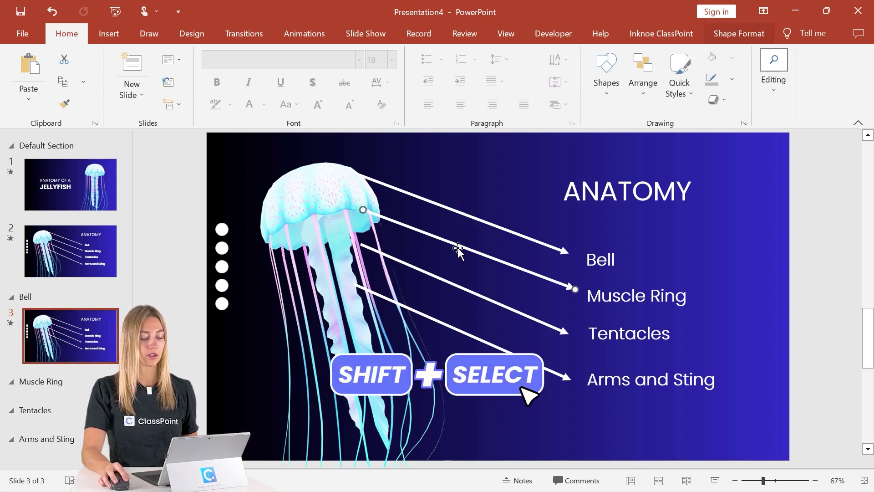
shift+click(663, 380)
shift+click(659, 334)
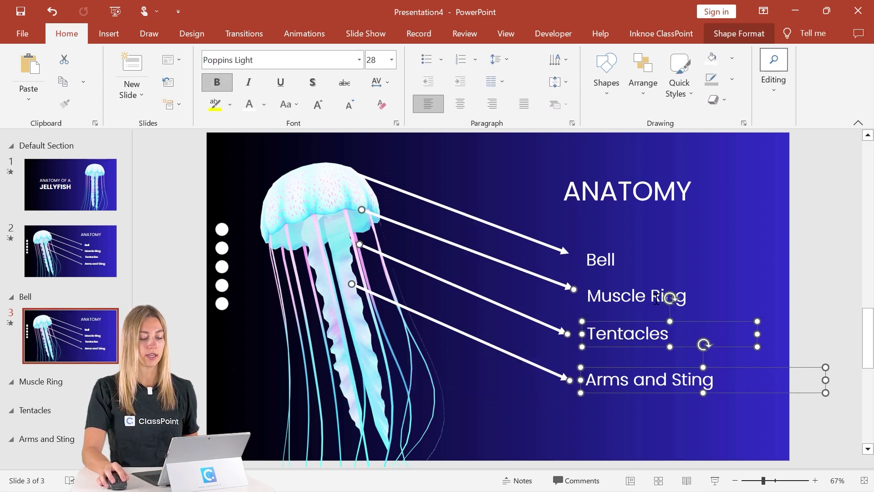
key(Delete)
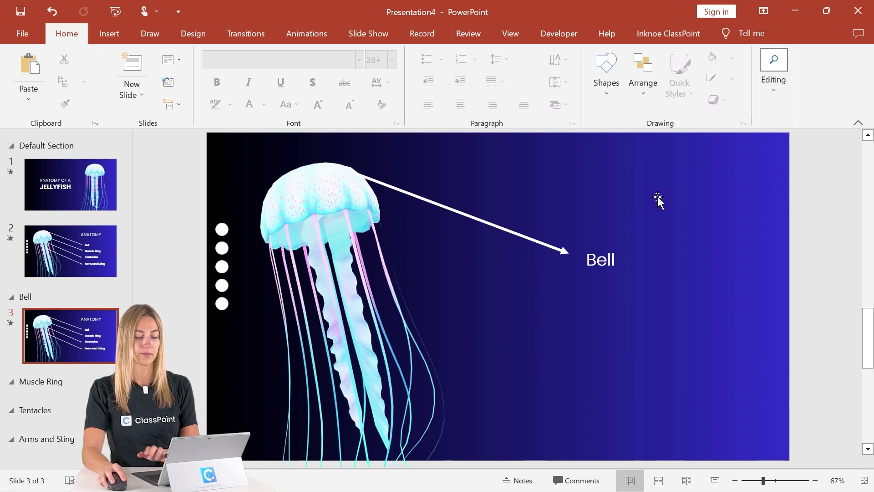
click(590, 269)
double_click(600, 259)
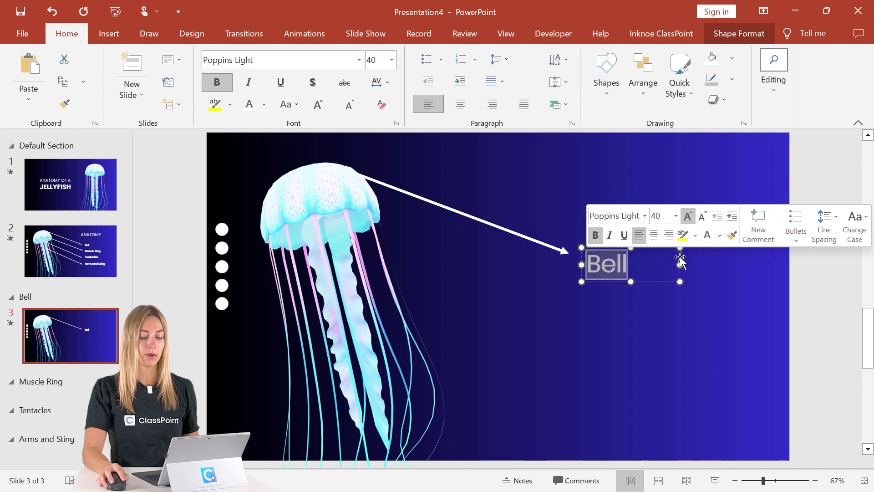
click(668, 309)
click(610, 266)
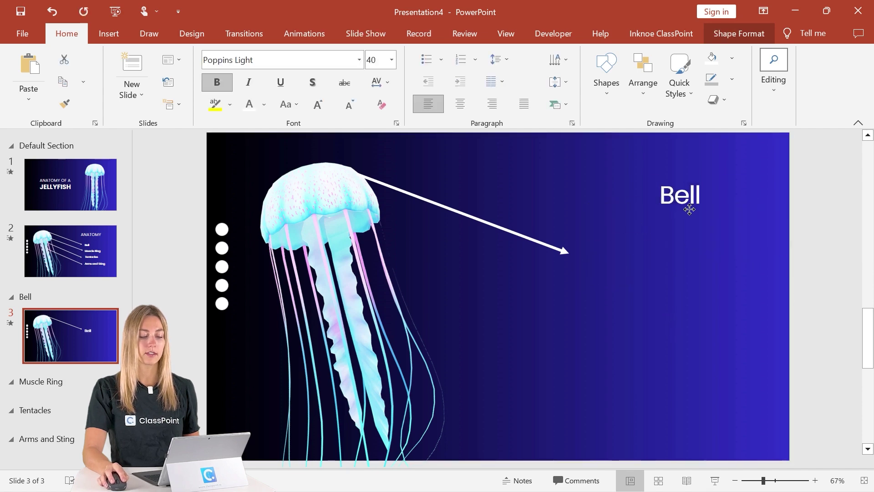
- Enlarge the jellyfish model well beyond the slide and rotate it to show the bell close up
click(338, 343)
drag(764, 481, 756, 480)
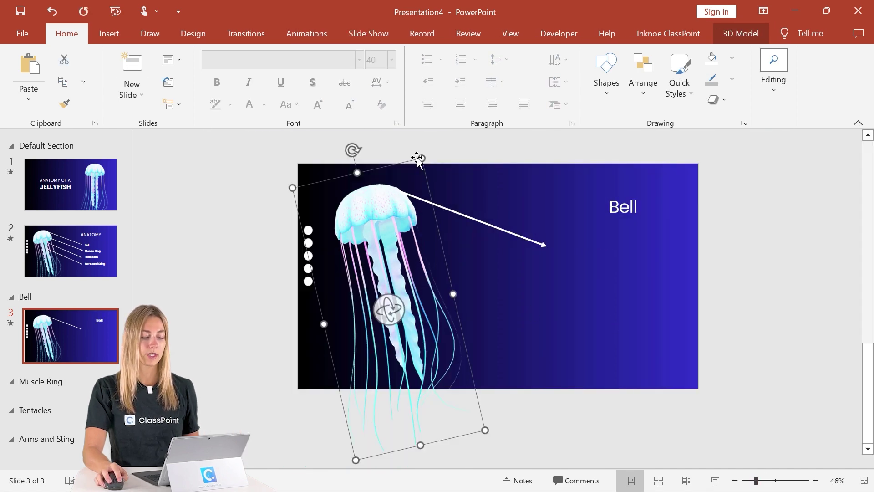
drag(417, 158, 509, 135)
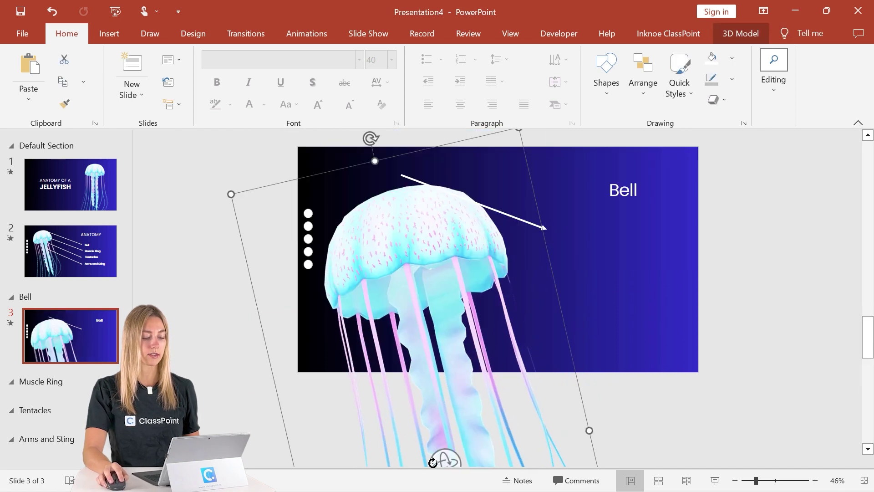
drag(432, 462, 415, 139)
click(407, 172)
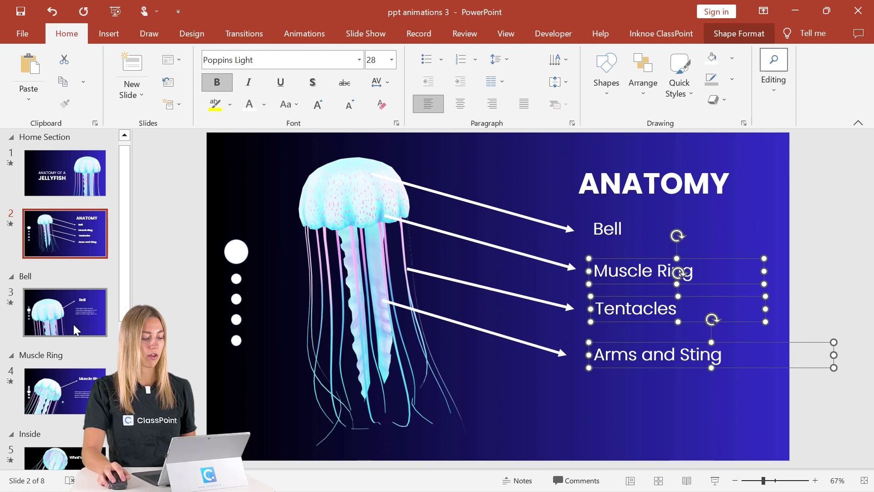
- Bring the Lorem ipsum description paragraph over from the reference deck's Bell slide
click(72, 325)
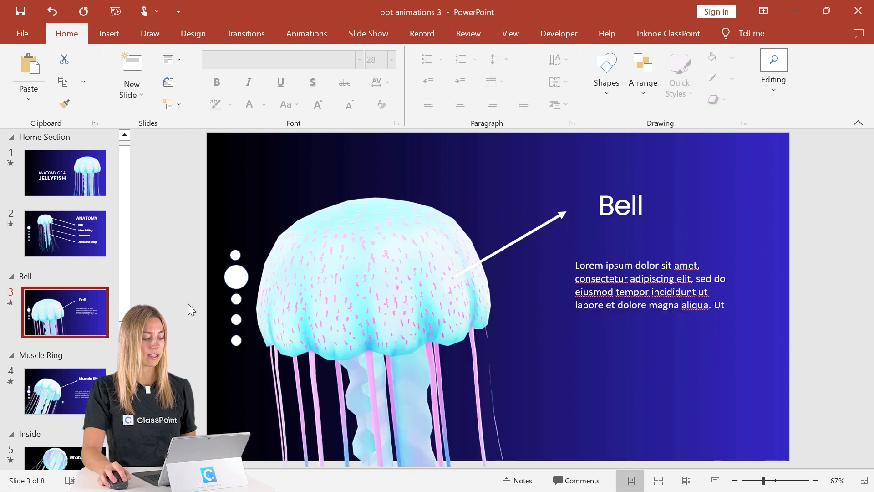
click(615, 277)
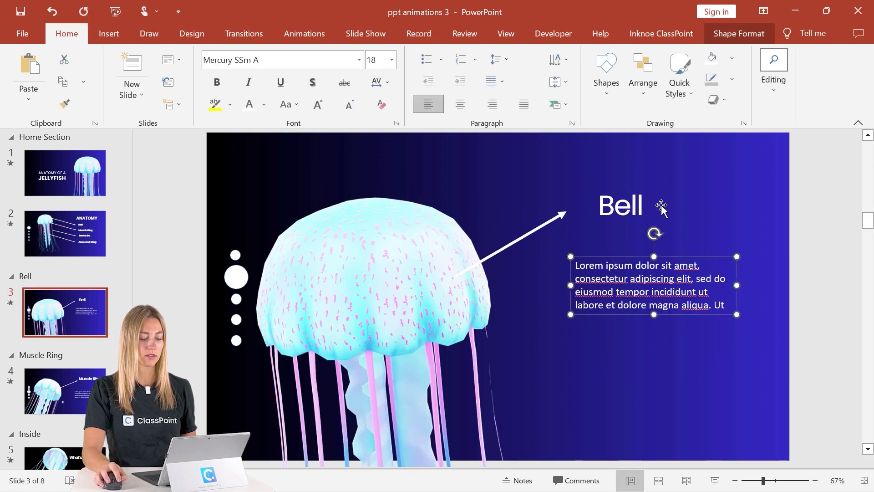
click(792, 10)
click(630, 289)
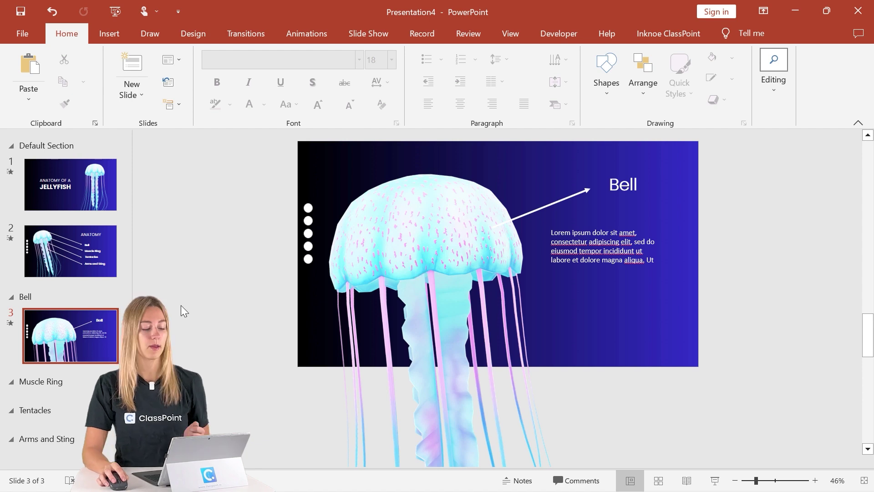
- Duplicate the Bell slide into the Muscle Ring section and retitle the copy 'Muscle Ring'
click(59, 354)
key(ctrl+d)
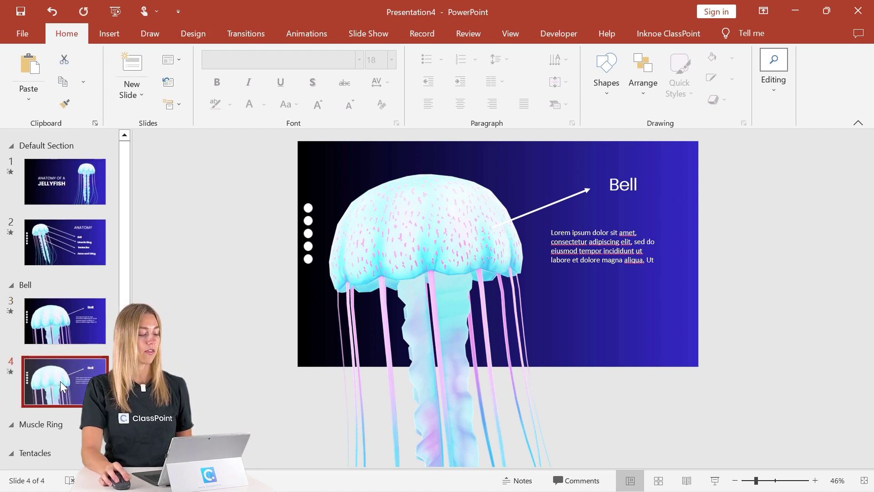
drag(60, 381, 57, 414)
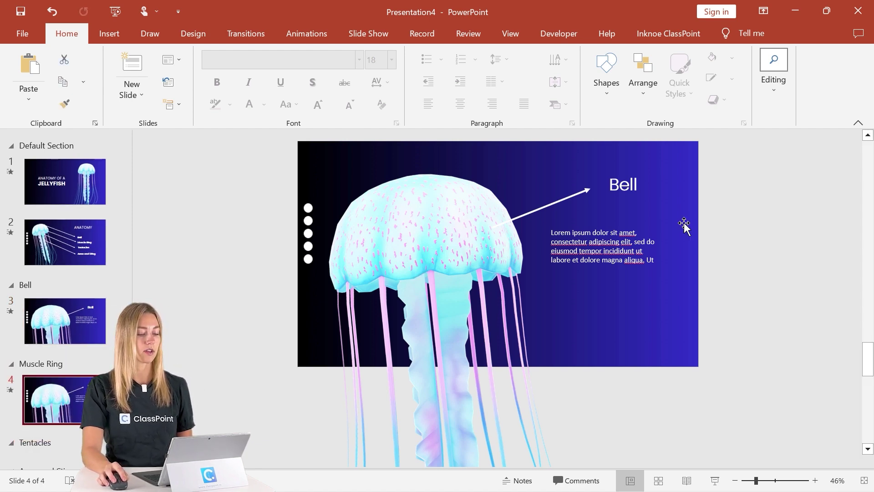
double_click(621, 179)
text(Mu)
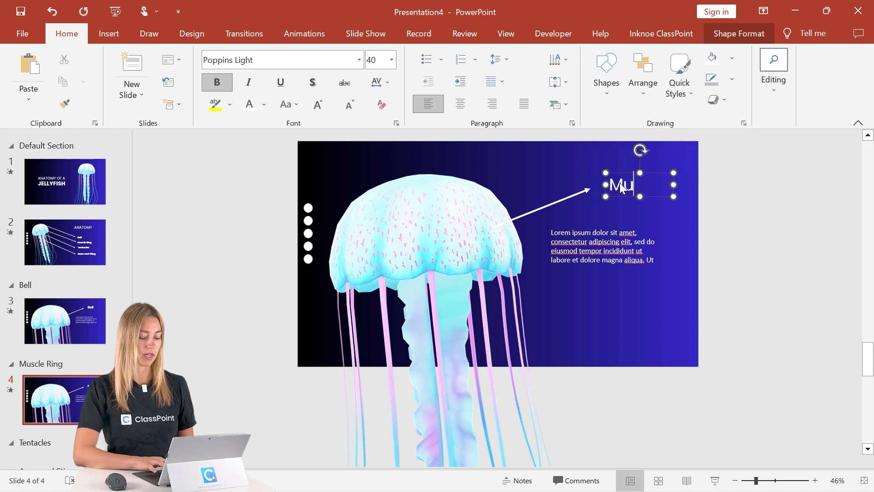
text(scle Ring)
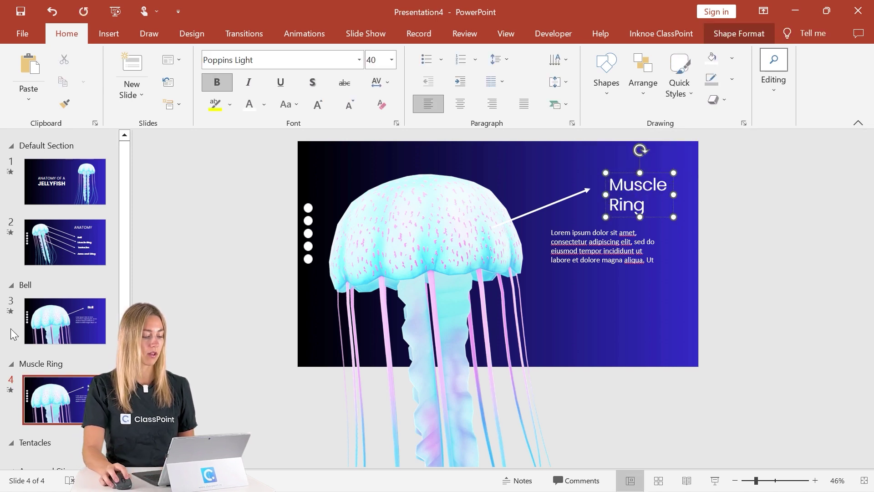
click(569, 165)
- Make two more copies of the Muscle Ring slide and re-tilt its 3D jellyfish model
key(ctrl+d)
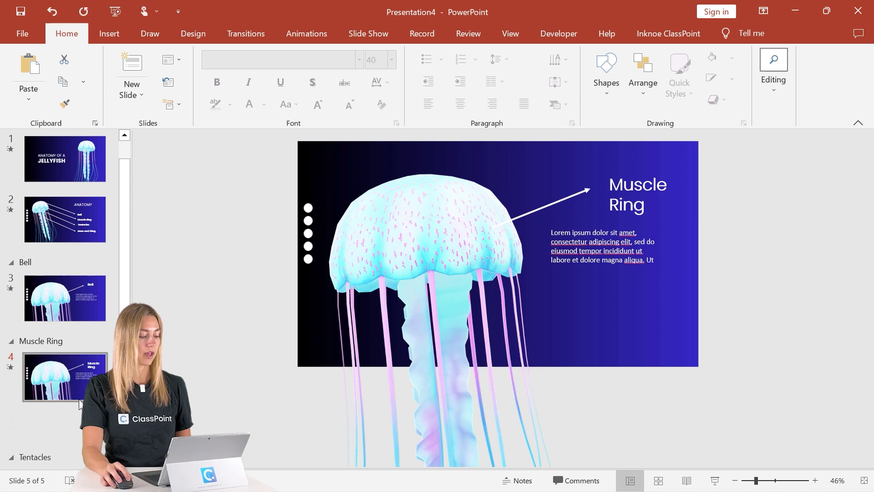
key(ctrl+d)
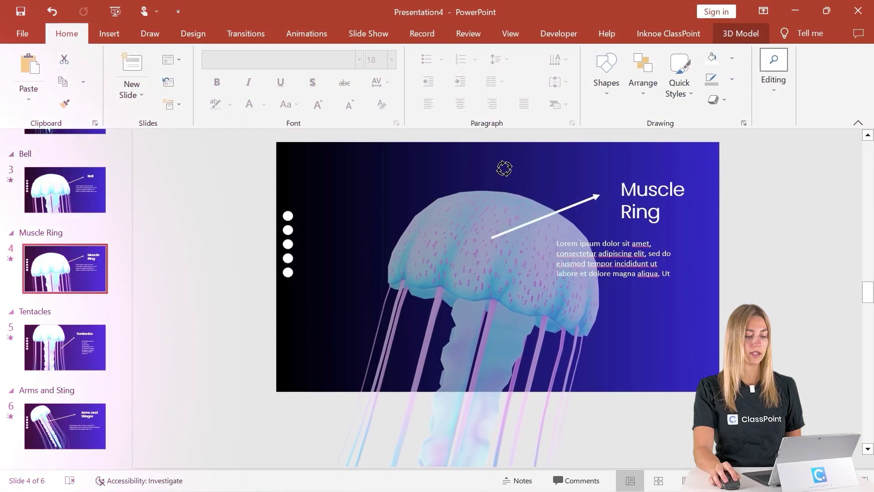
drag(502, 166, 455, 306)
click(500, 201)
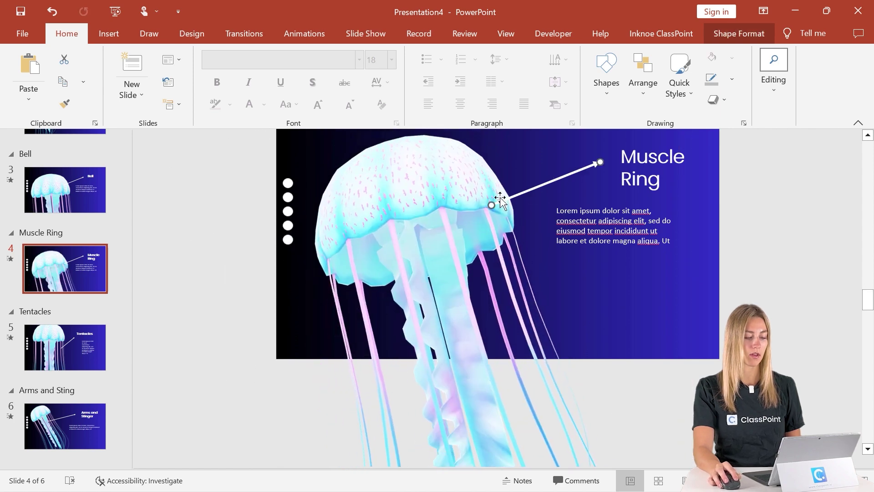